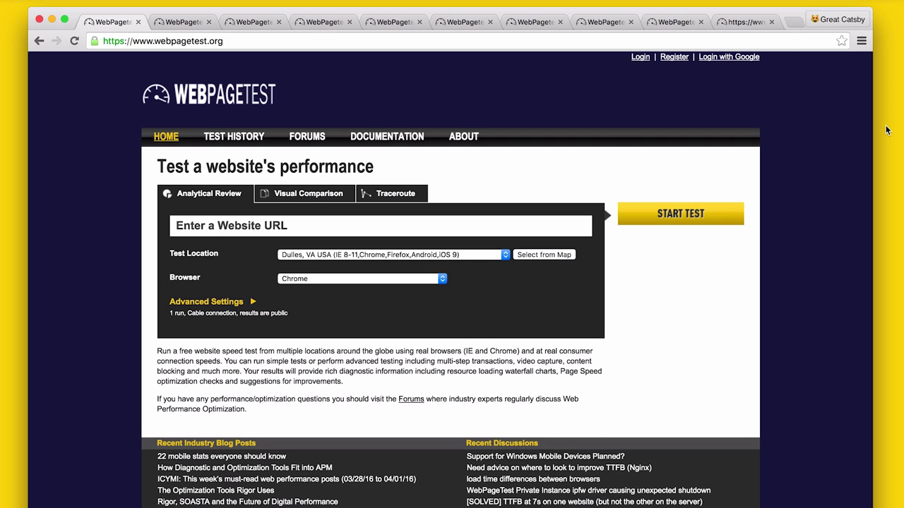
pyautogui.click(462, 232)
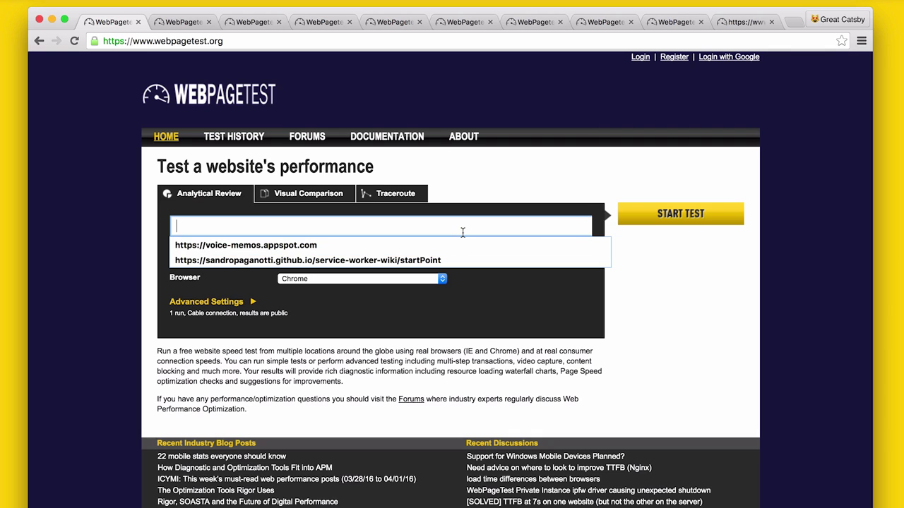
pyautogui.click(421, 247)
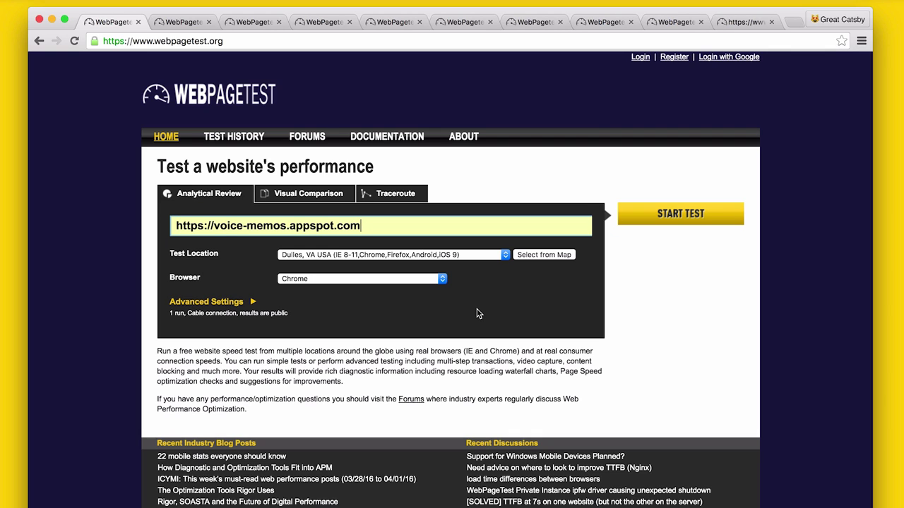
pyautogui.click(229, 304)
pyautogui.scroll(-2, 491, 327)
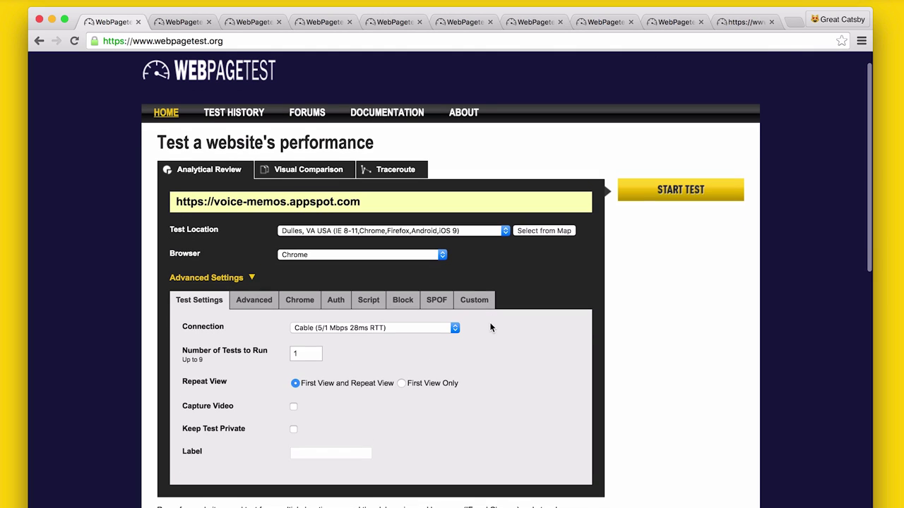
# Set the number of tests to run to 3 and choose Dulles, VA USA (IE 8-11,Chrome,Firefox,Android,iOS 9) as the test location
pyautogui.click(303, 355)
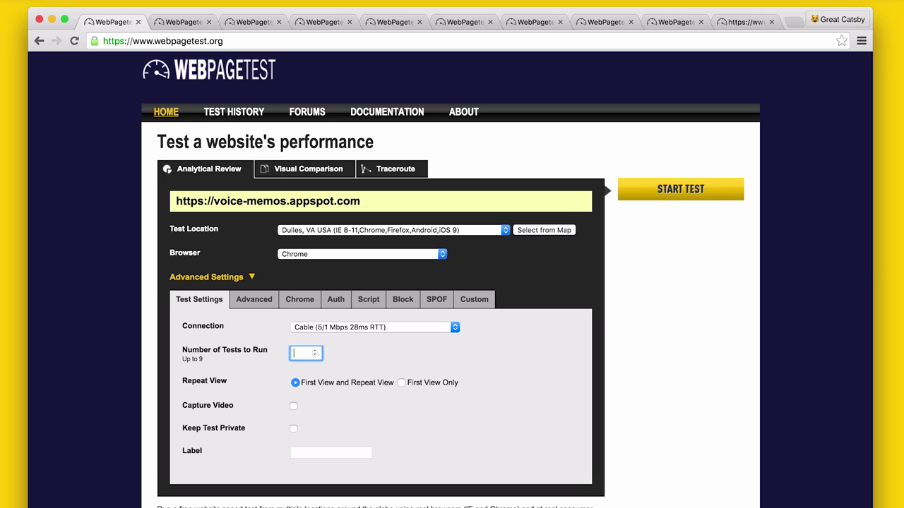
pyautogui.press('BackSpace')
pyautogui.write('3')
pyautogui.click(348, 361)
pyautogui.click(320, 230)
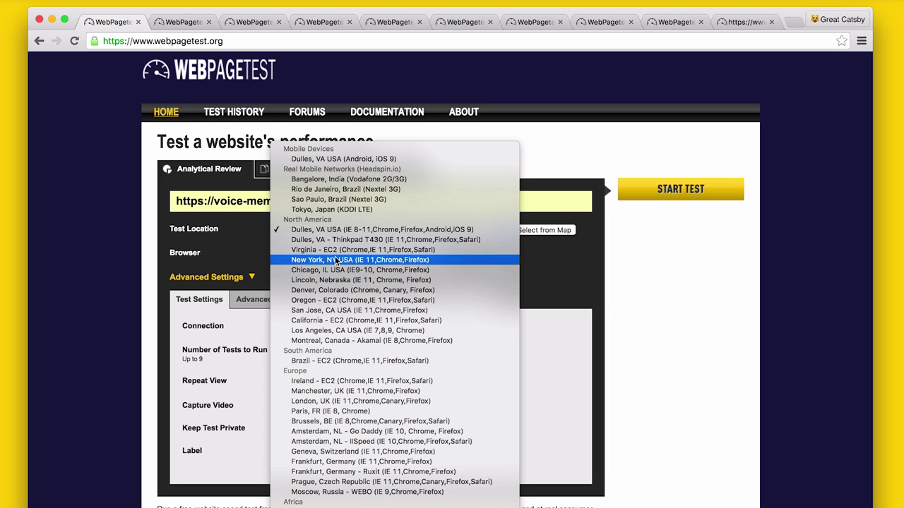
pyautogui.click(353, 229)
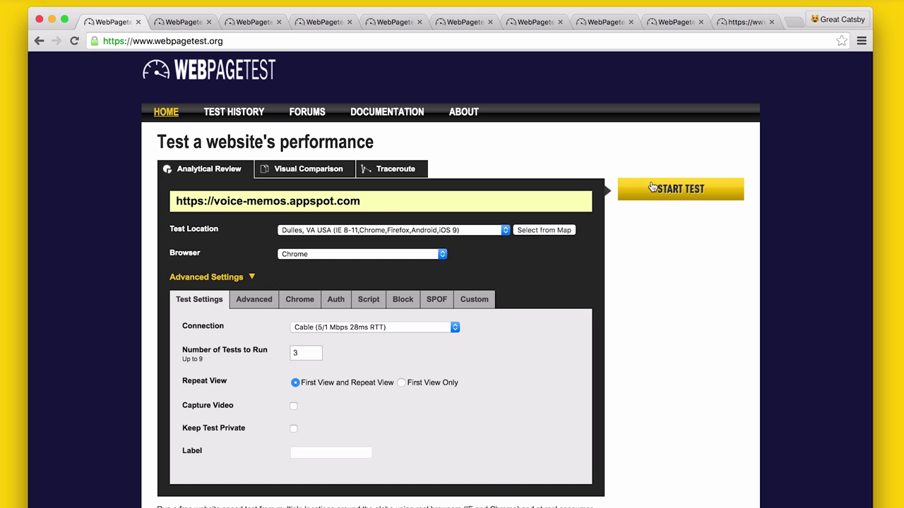
# Open the finished cable-connection test result and examine its run waterfalls, screenshots and the repeat view Speed Index
pyautogui.click(180, 31)
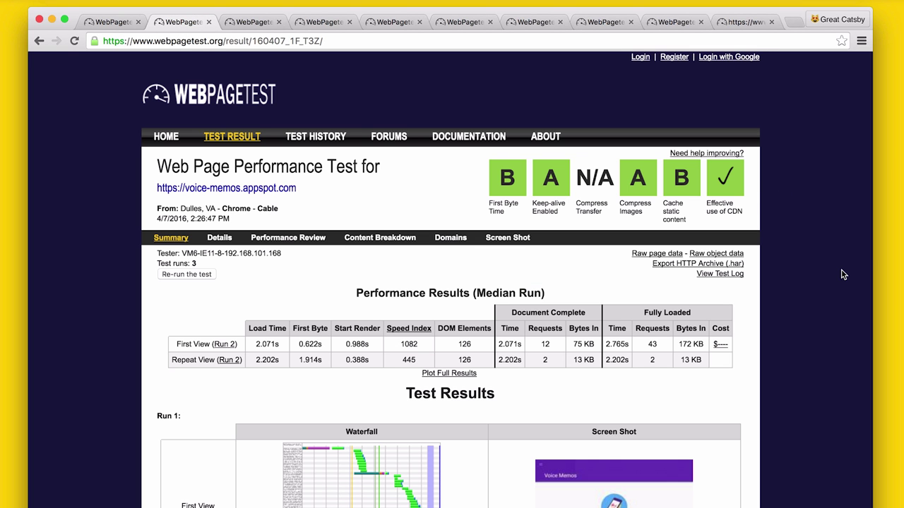
pyautogui.scroll(-3, 840, 273)
pyautogui.scroll(3, 841, 273)
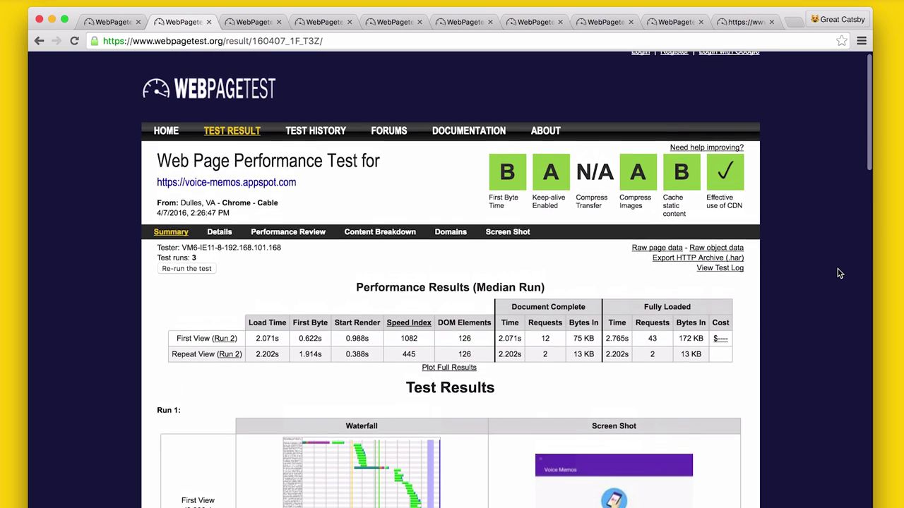
pyautogui.scroll(-1, 839, 273)
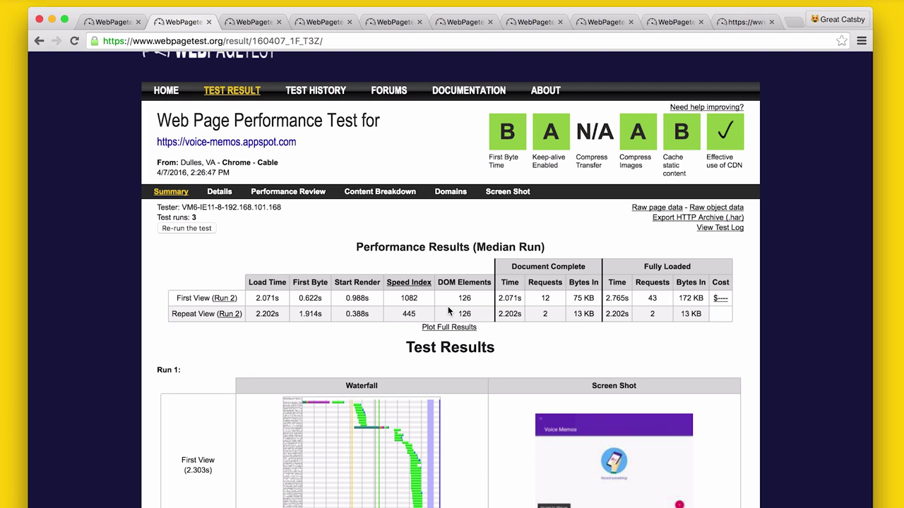
pyautogui.scroll(-5, 810, 257)
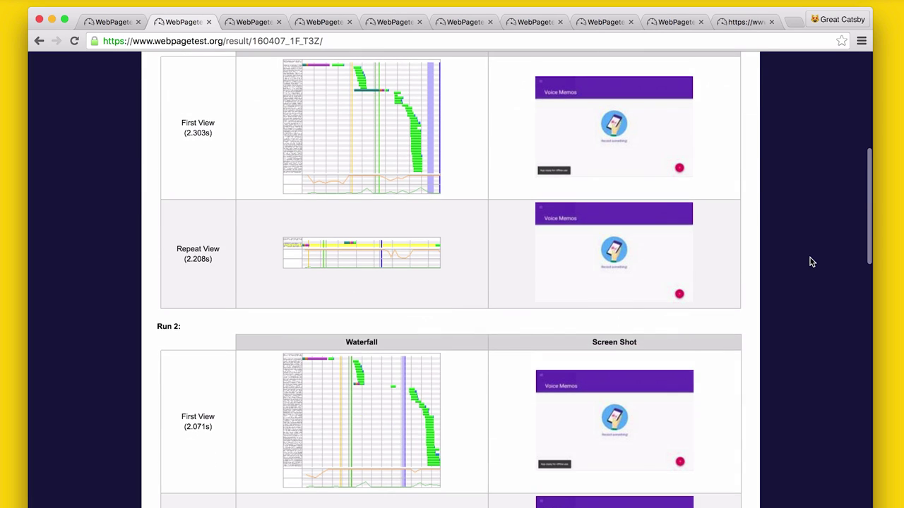
pyautogui.scroll(2, 810, 262)
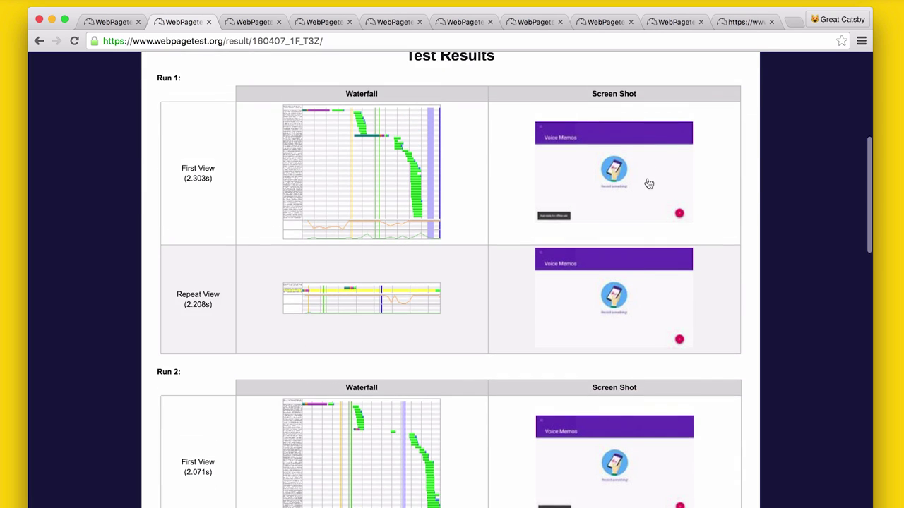
pyautogui.scroll(-10, 648, 184)
pyautogui.scroll(15, 648, 182)
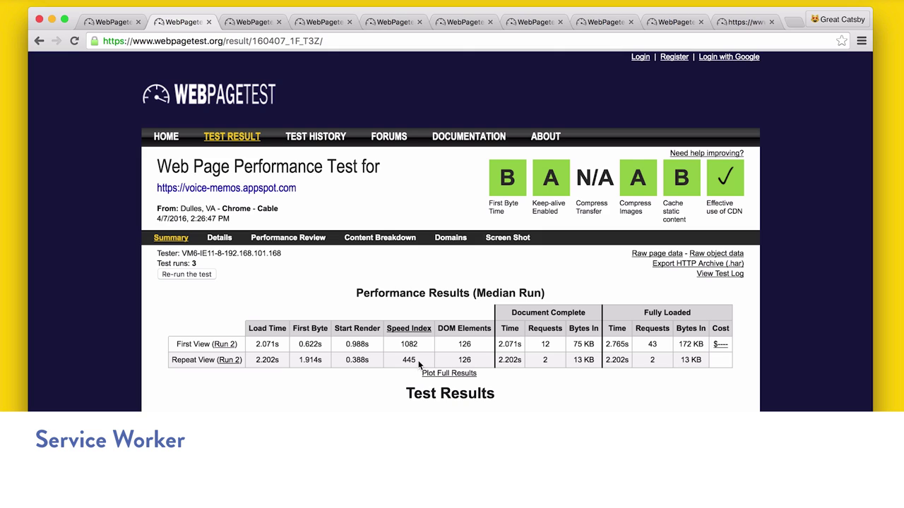
pyautogui.moveTo(419, 364); pyautogui.dragTo(398, 362)
pyautogui.click(507, 381)
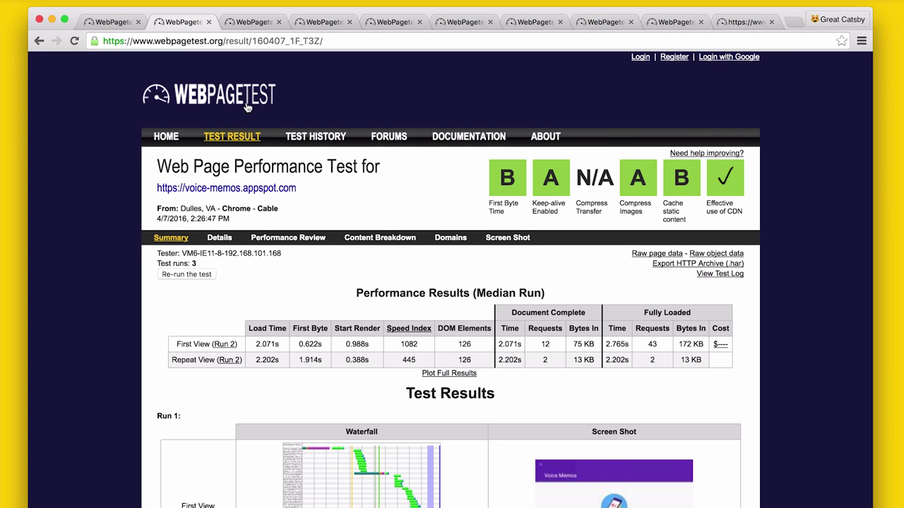
# Return to the test setup form and set the connection to Mobile 3G (1.6 Mbps/768 Kbps 300ms RTT)
pyautogui.hotkey('ctrl', 'shift', 'Tab')
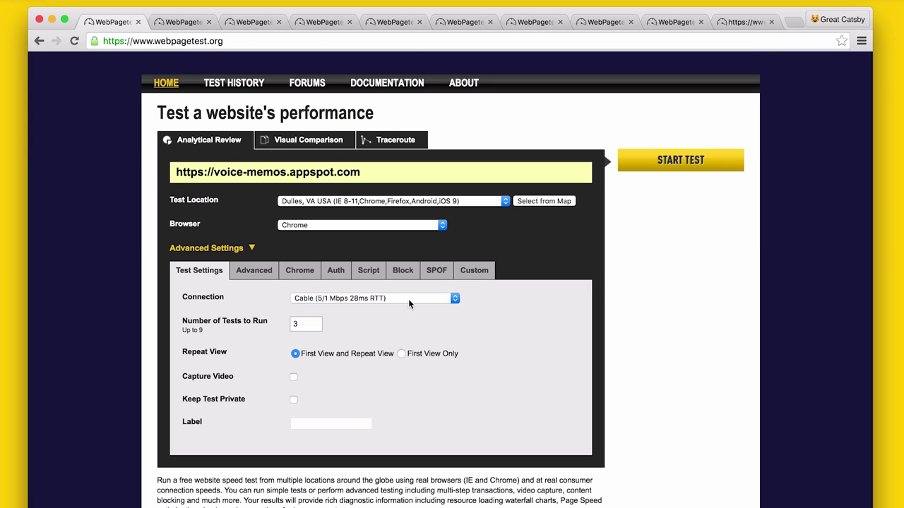
pyautogui.click(361, 303)
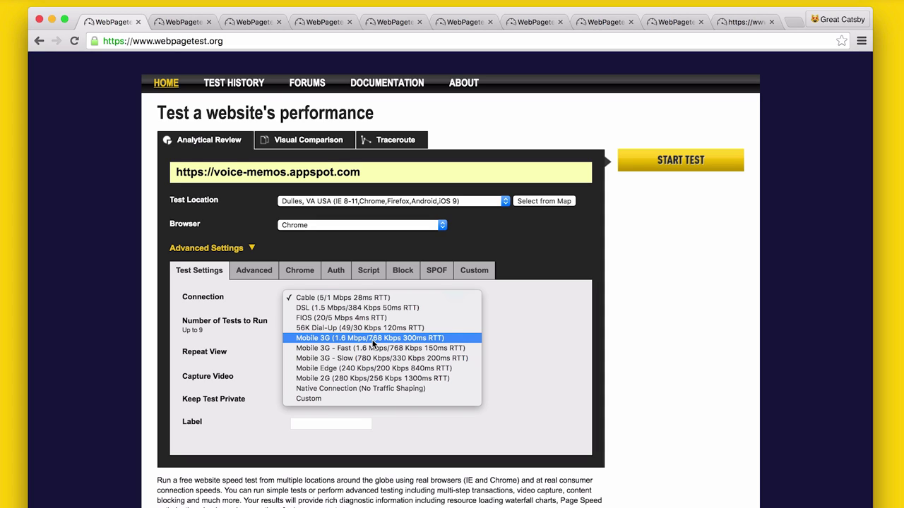
pyautogui.click(467, 339)
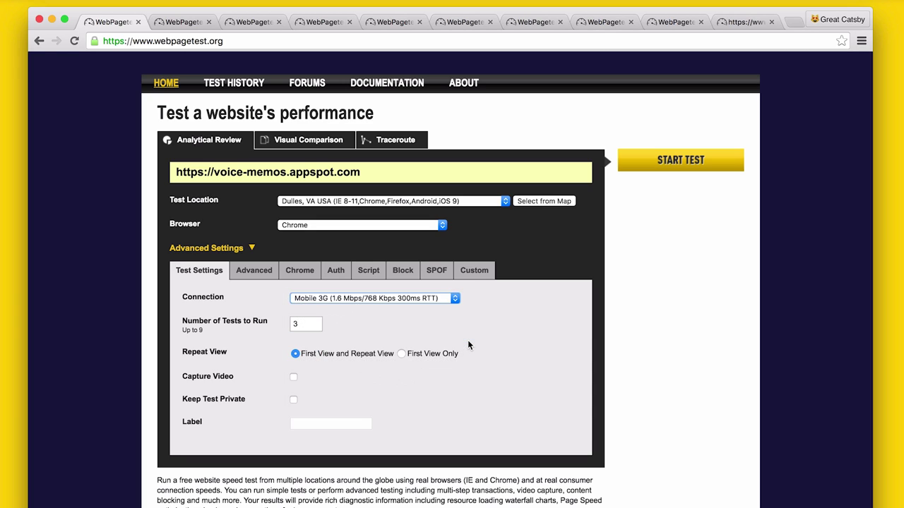
# Open the 3G test result and examine the first view Speed Index in the median performance results
pyautogui.click(249, 23)
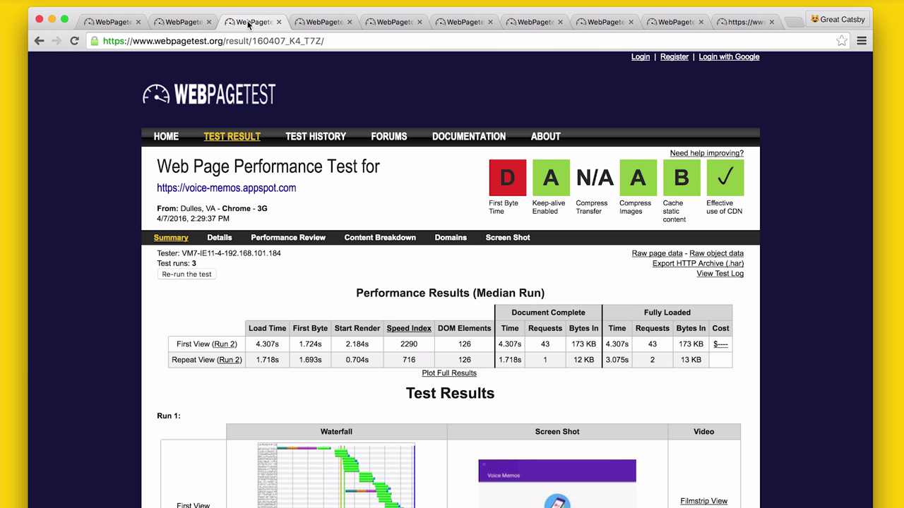
pyautogui.scroll(-2, 590, 353)
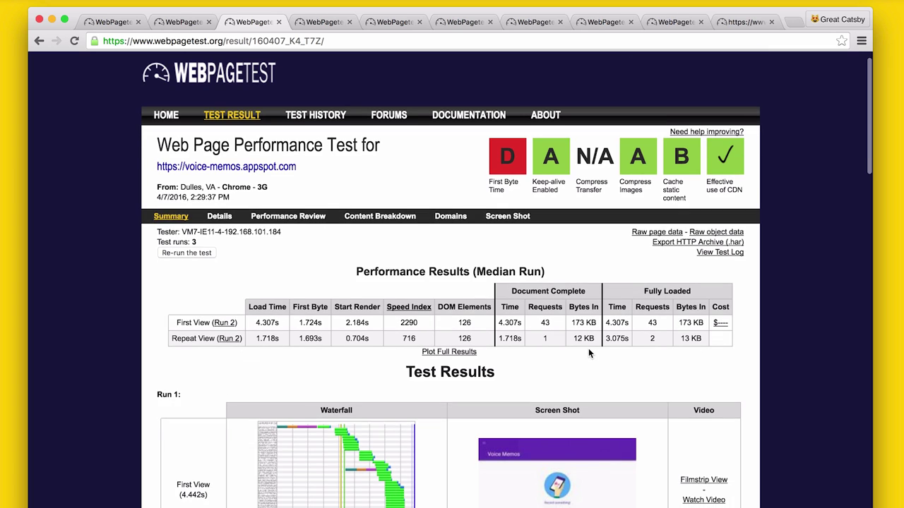
pyautogui.scroll(-1, 589, 351)
pyautogui.scroll(-1, 588, 350)
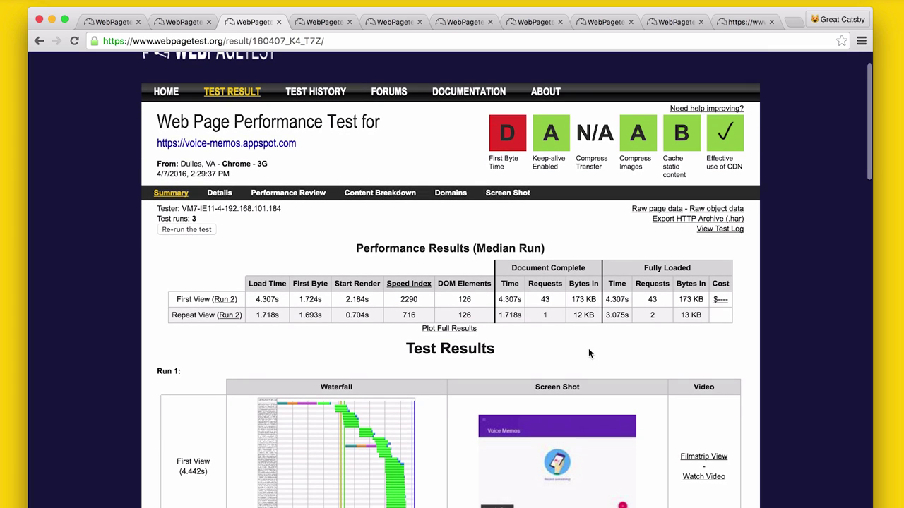
pyautogui.moveTo(421, 300); pyautogui.dragTo(397, 301)
pyautogui.click(527, 349)
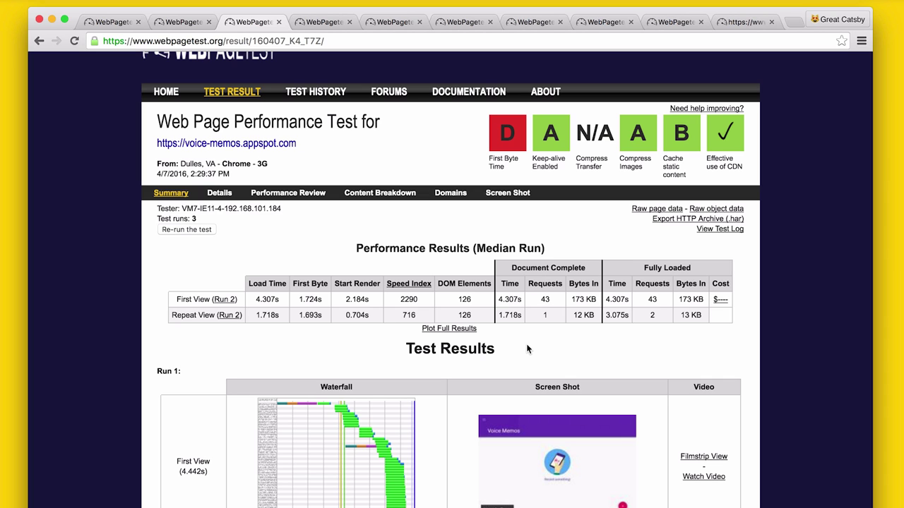
# Go back to the test setup form and enable video capture for the test
pyautogui.click(98, 21)
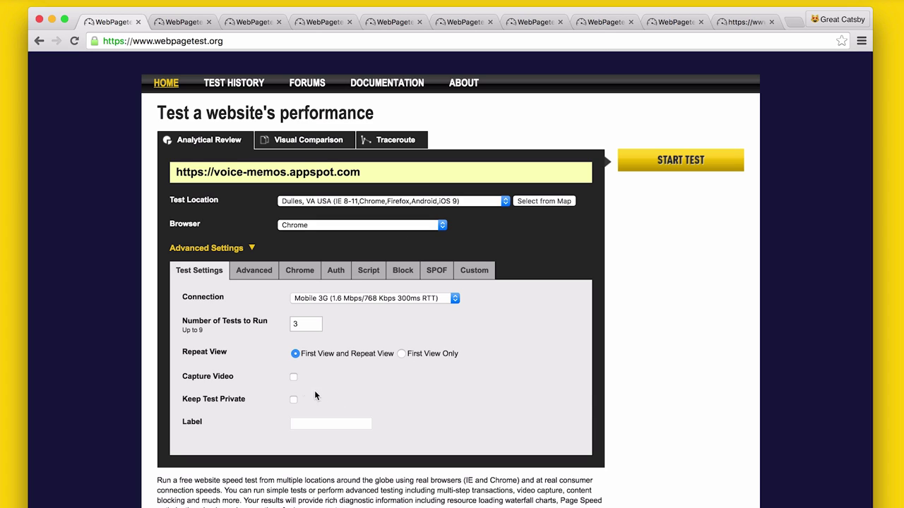
pyautogui.moveTo(181, 379); pyautogui.dragTo(309, 376)
pyautogui.click(311, 377)
pyautogui.click(294, 377)
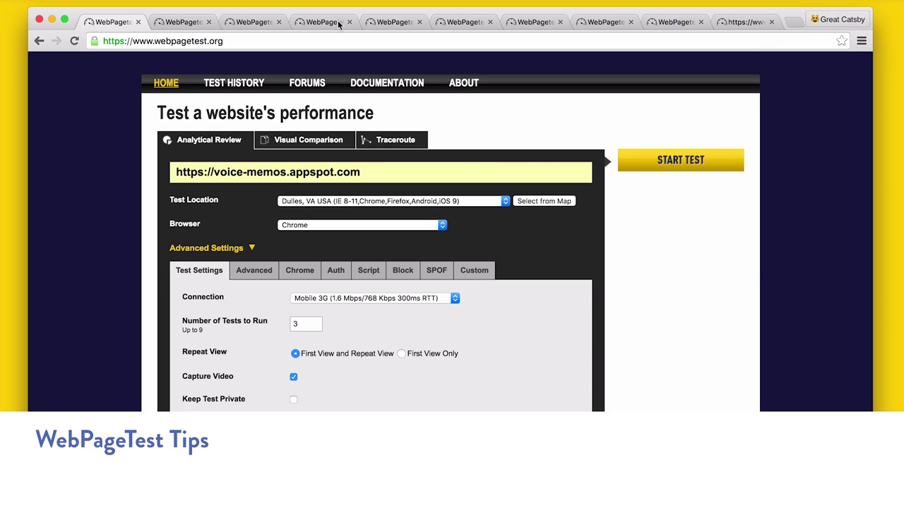
# Locate the filmstrip and video links for Run 1 in the 3G test result
pyautogui.click(314, 27)
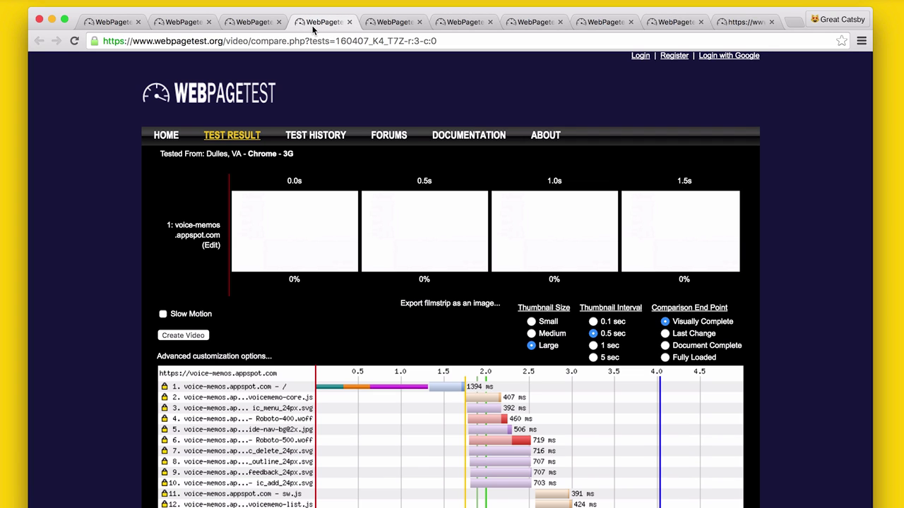
pyautogui.click(236, 28)
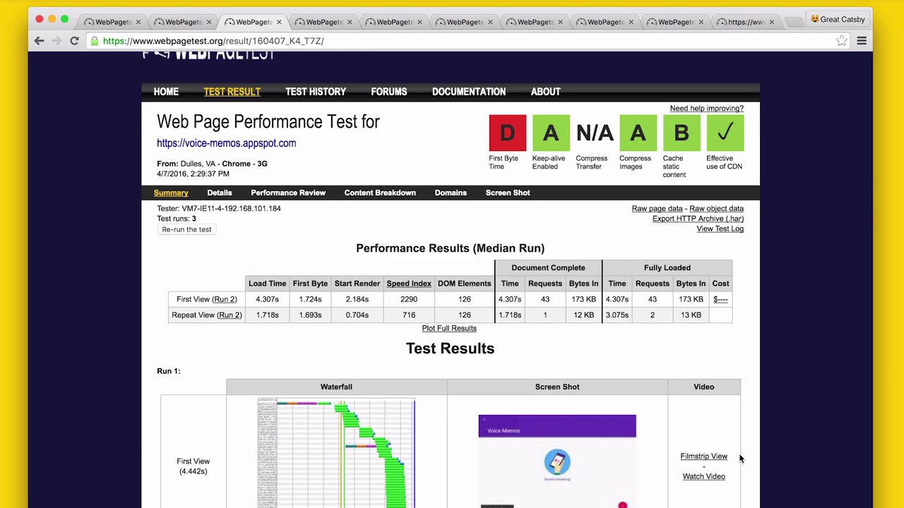
pyautogui.scroll(-5, 734, 437)
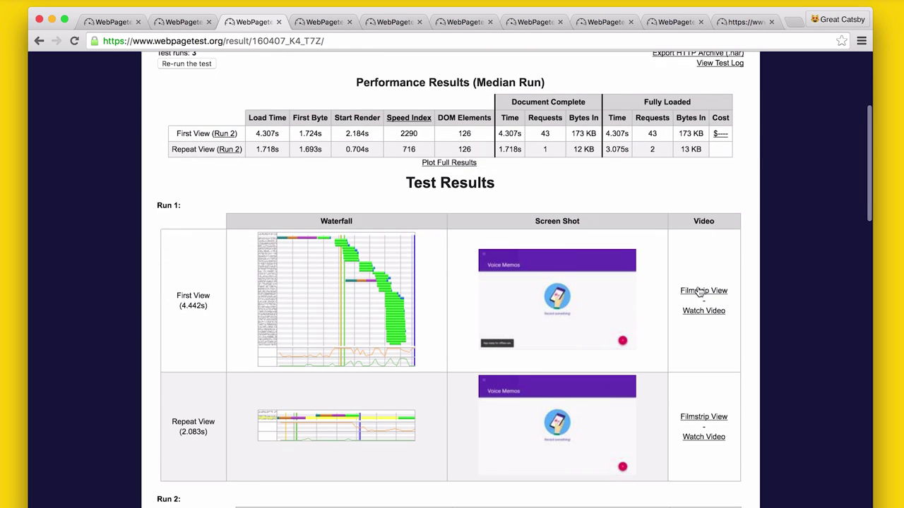
# Open the 3G test's filmstrip comparison and examine the page-load frames from 0.0s through 5.0s
pyautogui.click(323, 20)
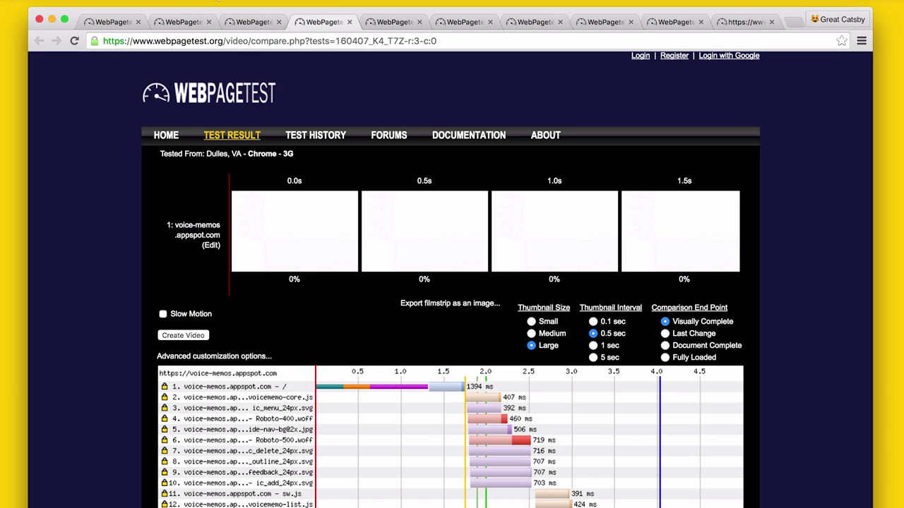
pyautogui.hscroll(3, 435, 253)
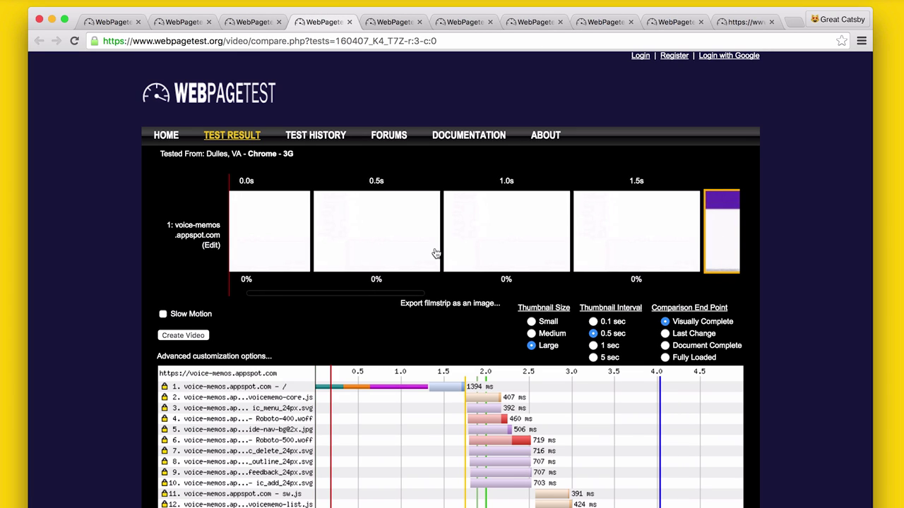
pyautogui.hscroll(3, 434, 252)
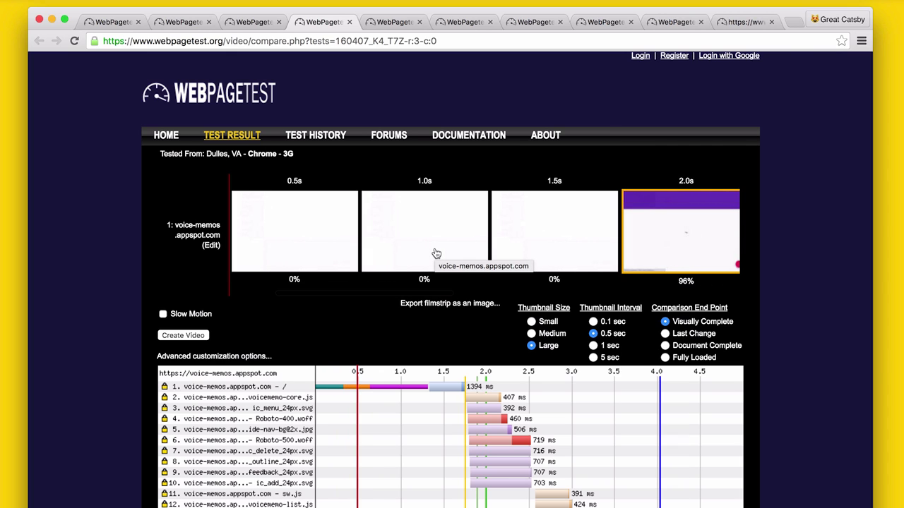
pyautogui.hscroll(3, 411, 247)
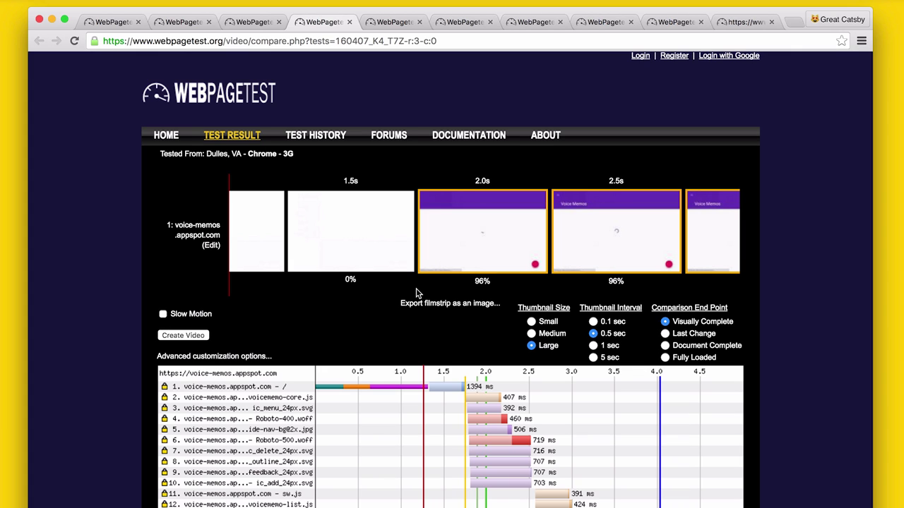
pyautogui.hscroll(3, 536, 238)
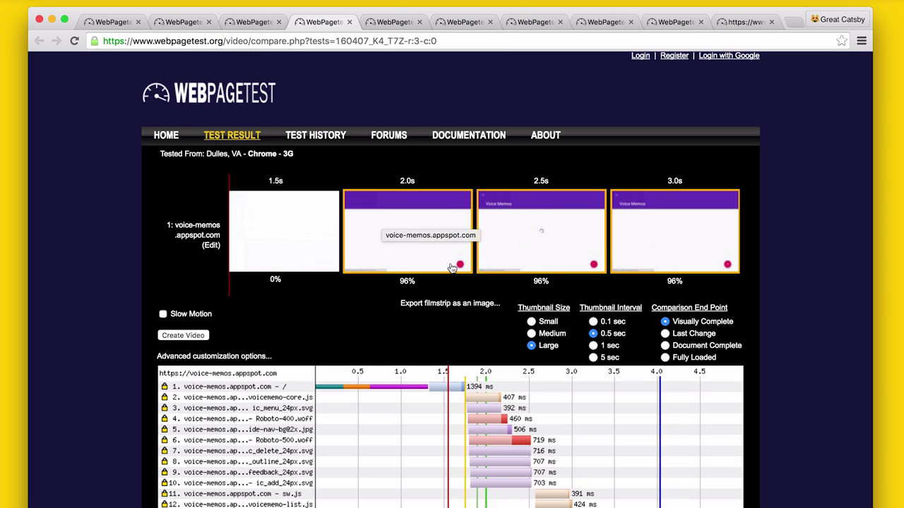
pyautogui.hscroll(5, 459, 267)
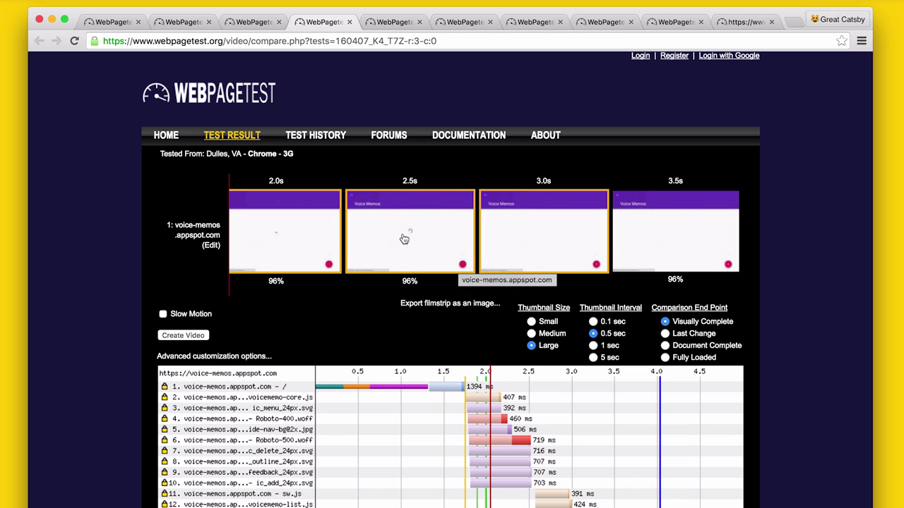
pyautogui.hscroll(3, 409, 240)
pyautogui.hscroll(6, 409, 240)
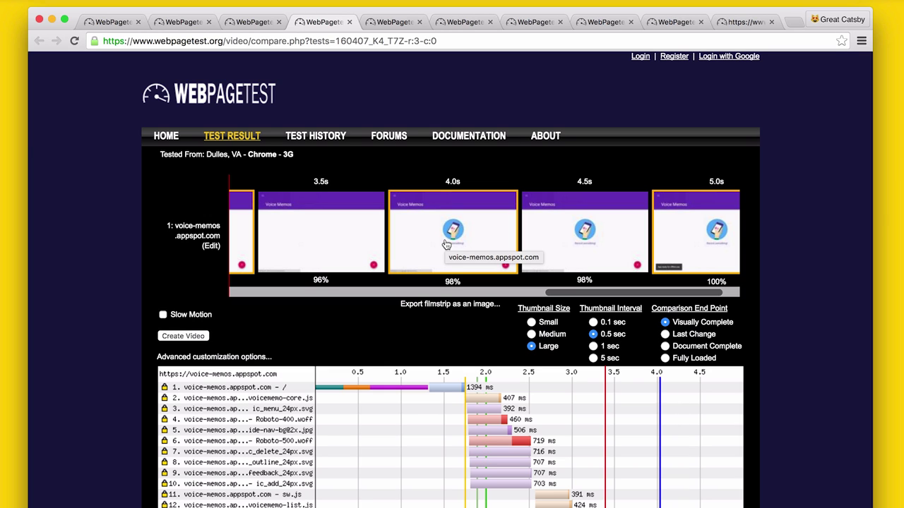
# Play the page-load video of Run 1's first view from the 3G test result
pyautogui.click(251, 22)
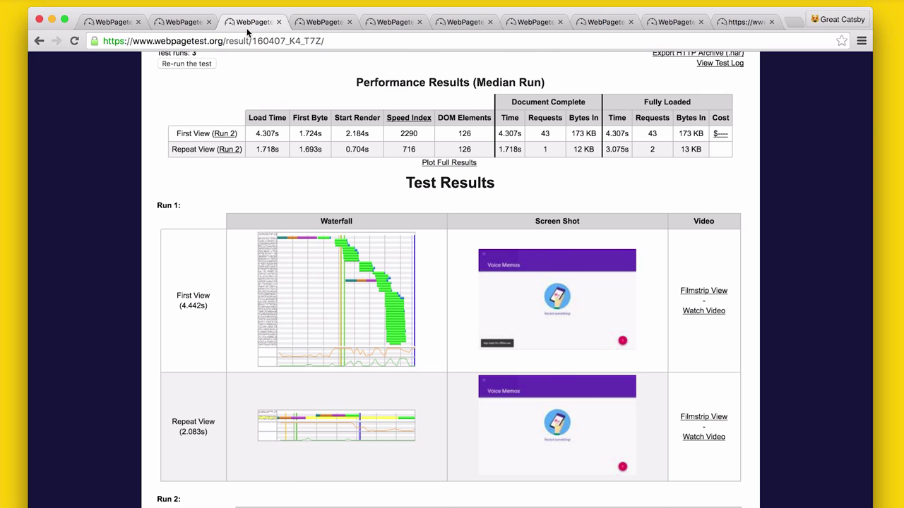
pyautogui.click(697, 316)
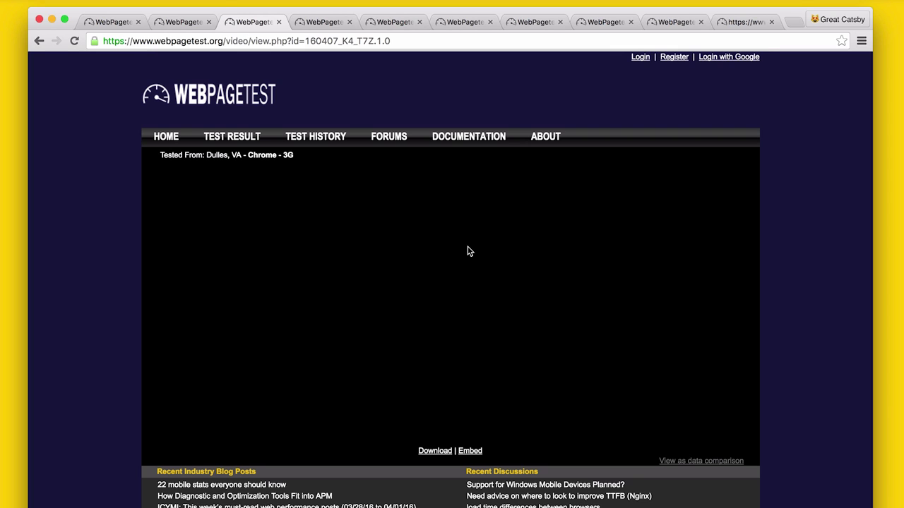
pyautogui.click(449, 299)
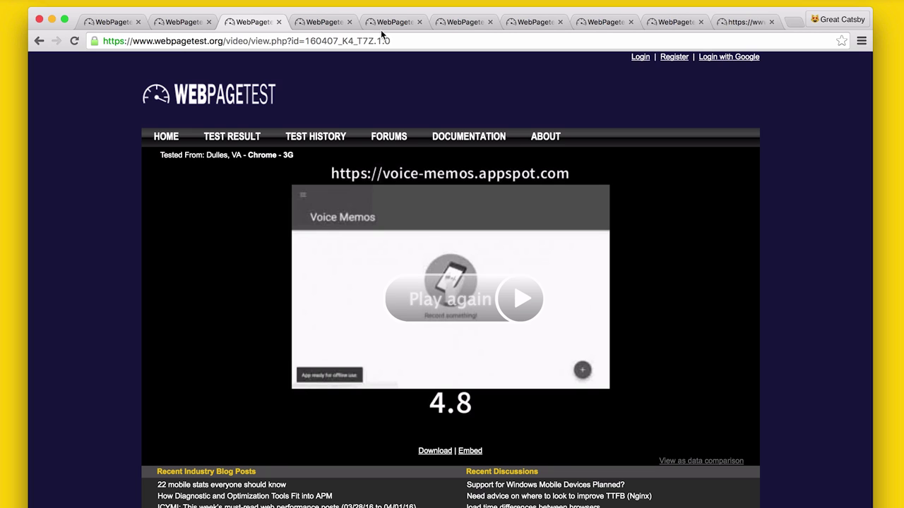
# Return to the test setup form and enable Capture Dev Tools Timeline in the Chrome-specific advanced settings
pyautogui.press('super+1')
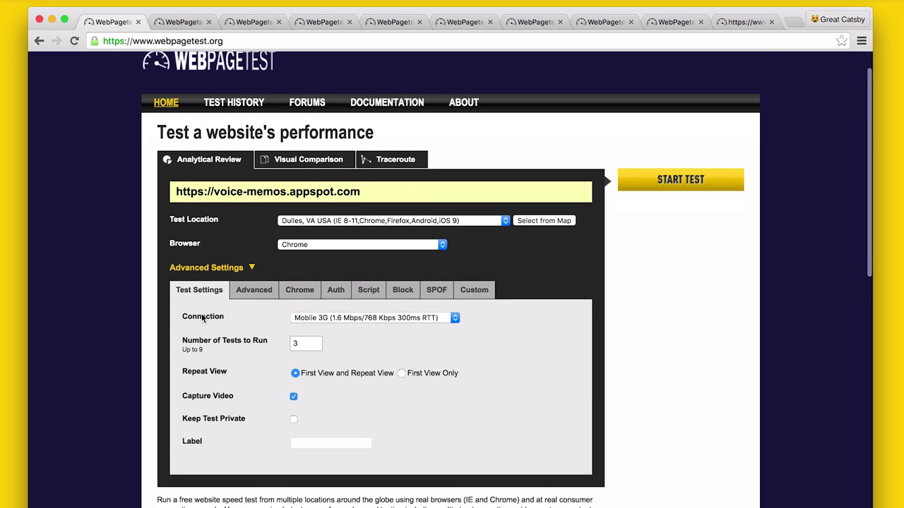
pyautogui.click(299, 291)
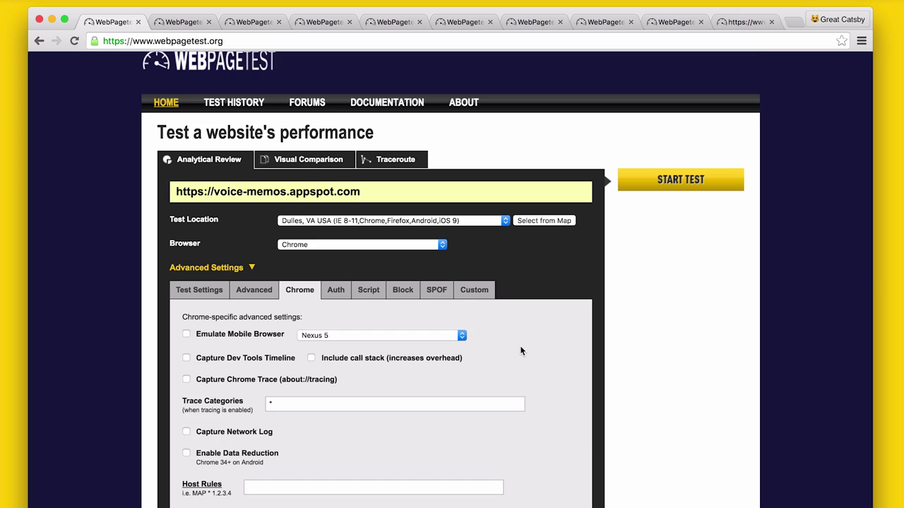
pyautogui.scroll(-2, 521, 351)
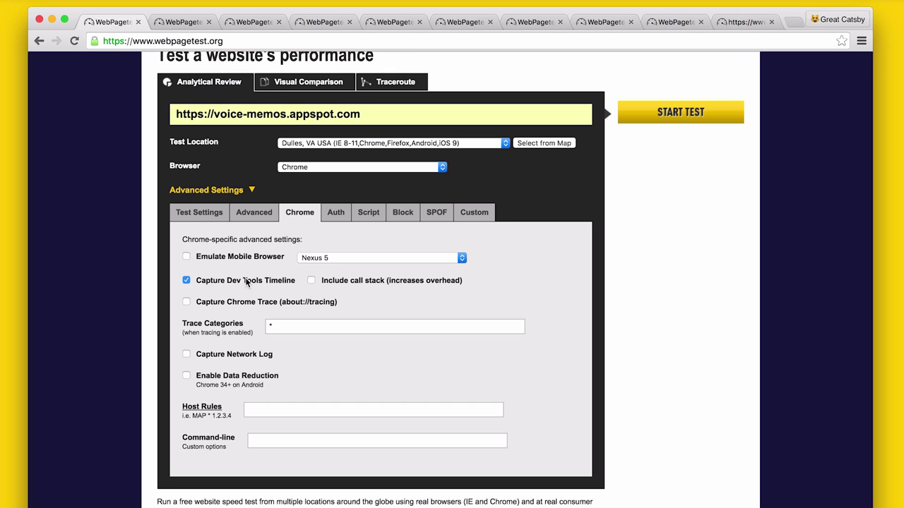
# Find Run 1 in the phone test result for voice-memos.appspot.com and view its First View timeline
pyautogui.click(375, 21)
pyautogui.scroll(-3, 315, 454)
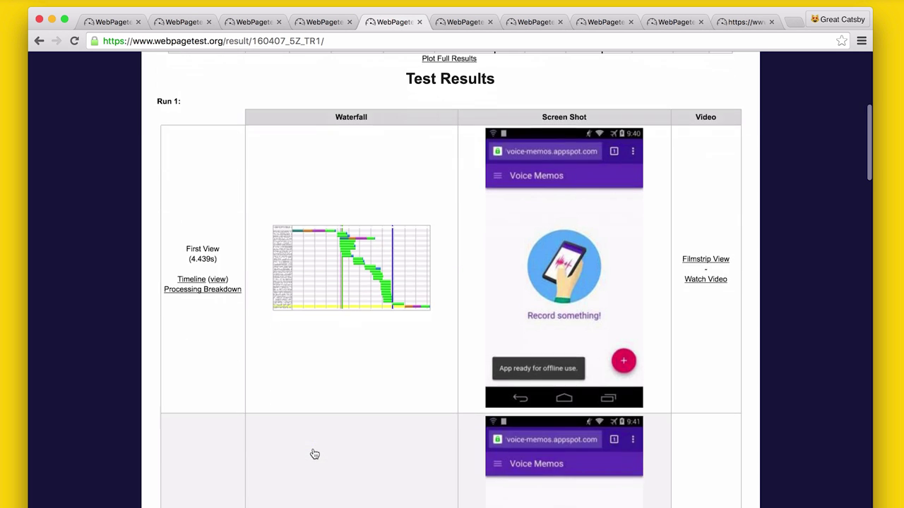
pyautogui.click(211, 280)
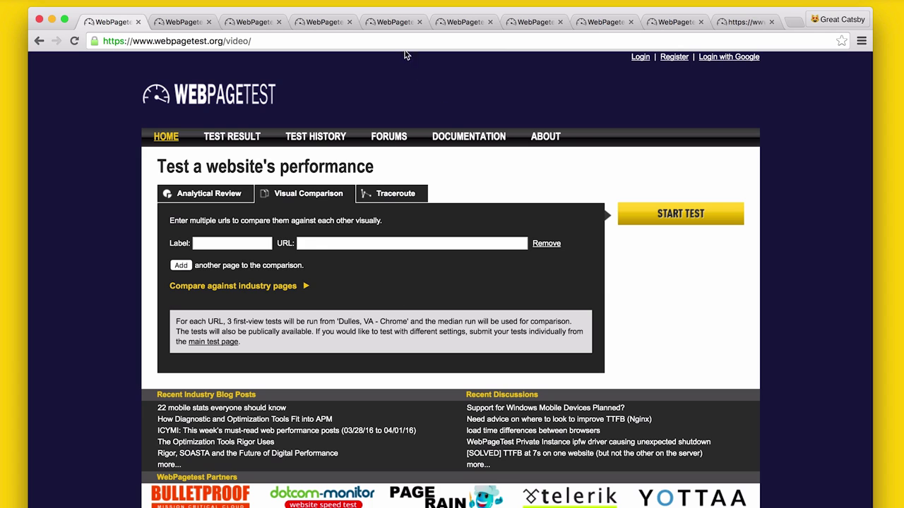
# Open the four-page visual comparison tested on Cable and examine its filmstrip frames from 0.0s through 1.5s
pyautogui.click(377, 23)
pyautogui.click(449, 23)
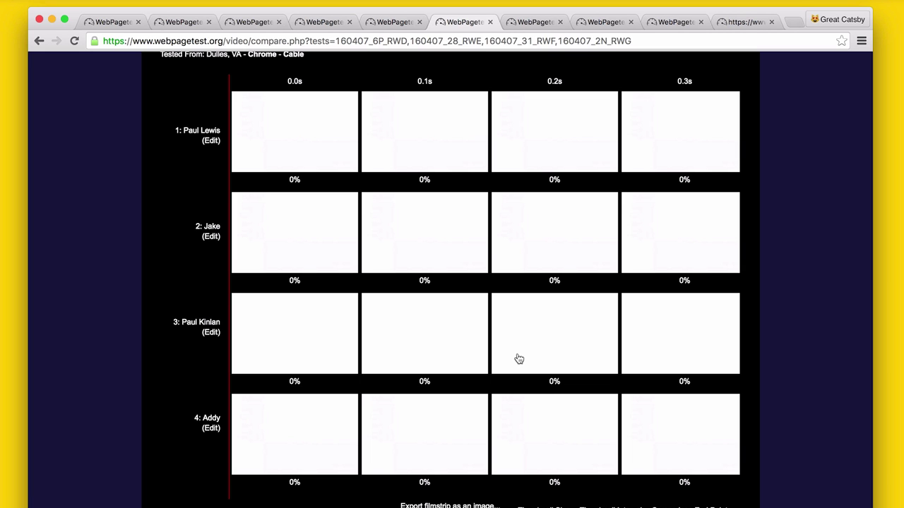
pyautogui.hscroll(5, 519, 360)
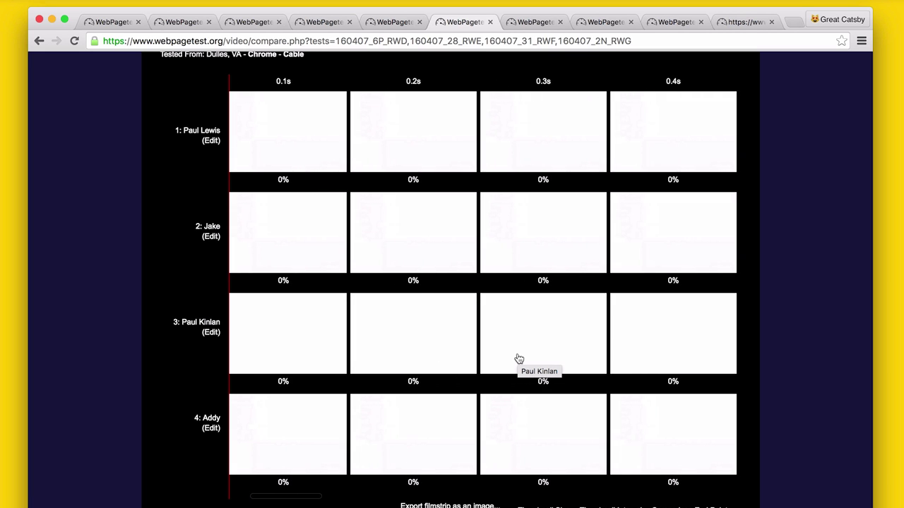
pyautogui.hscroll(10, 519, 360)
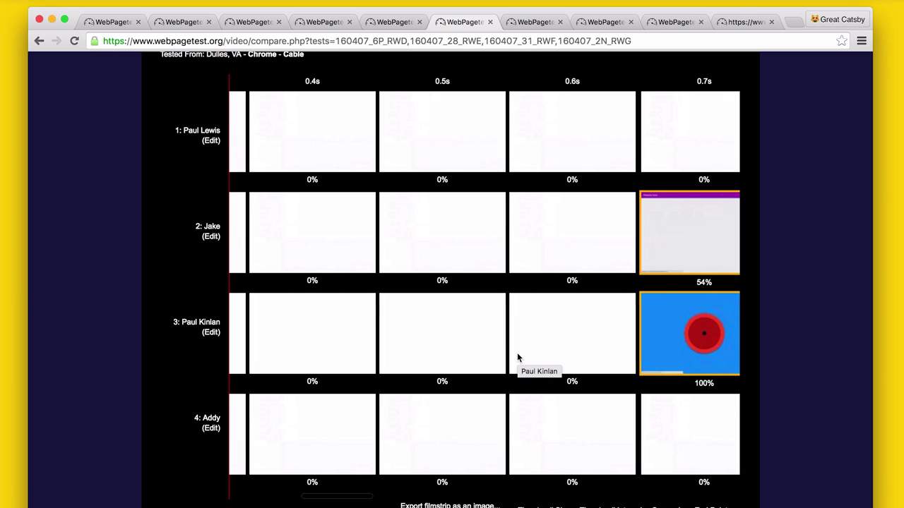
pyautogui.hscroll(3, 517, 358)
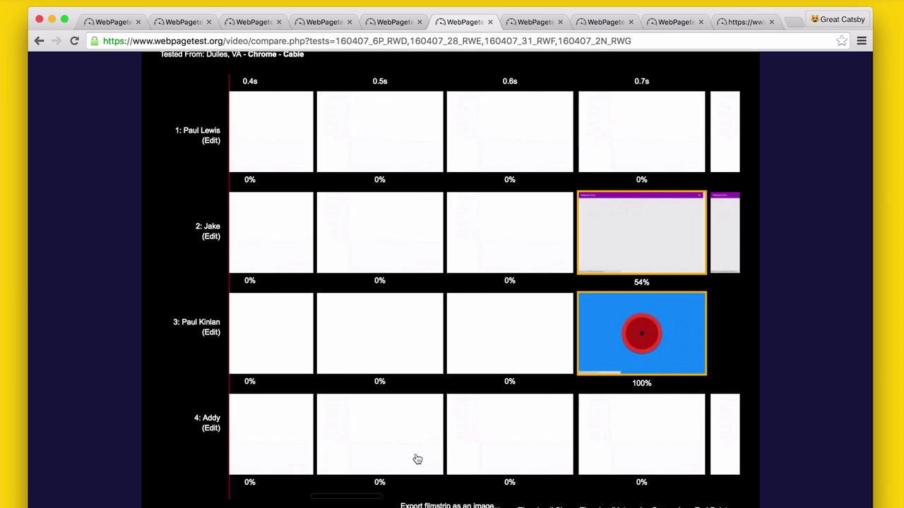
pyautogui.hscroll(6, 417, 459)
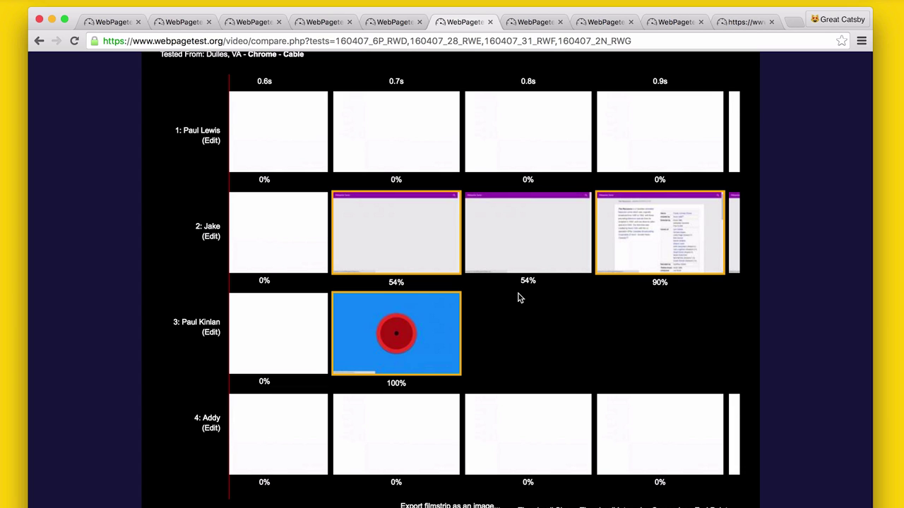
pyautogui.hscroll(10, 537, 336)
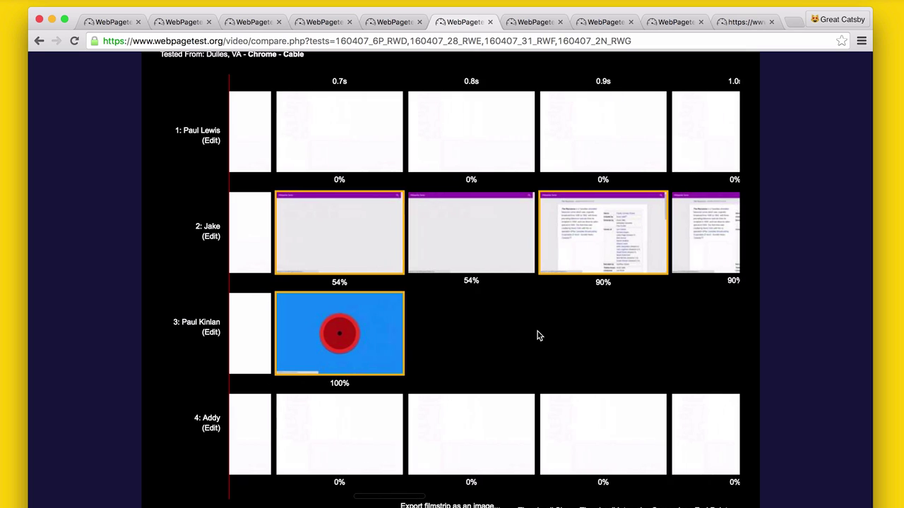
pyautogui.hscroll(3, 537, 336)
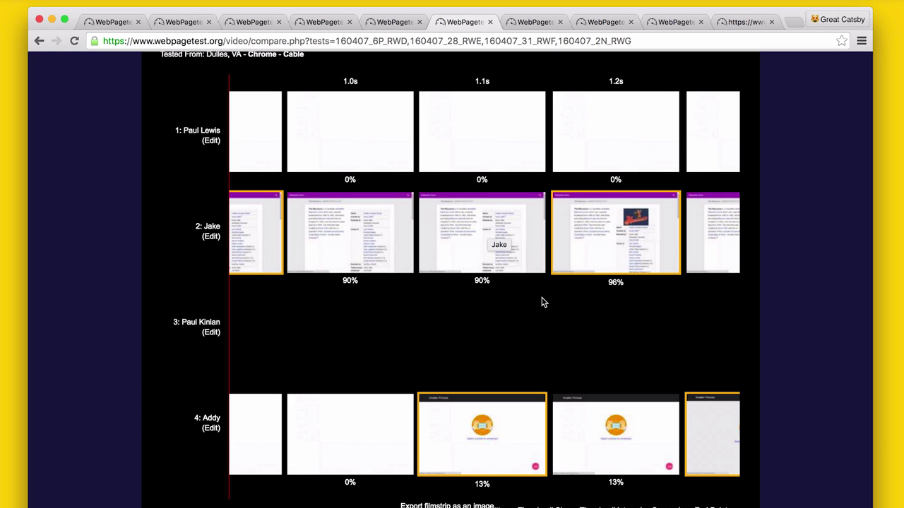
pyautogui.hscroll(4, 540, 301)
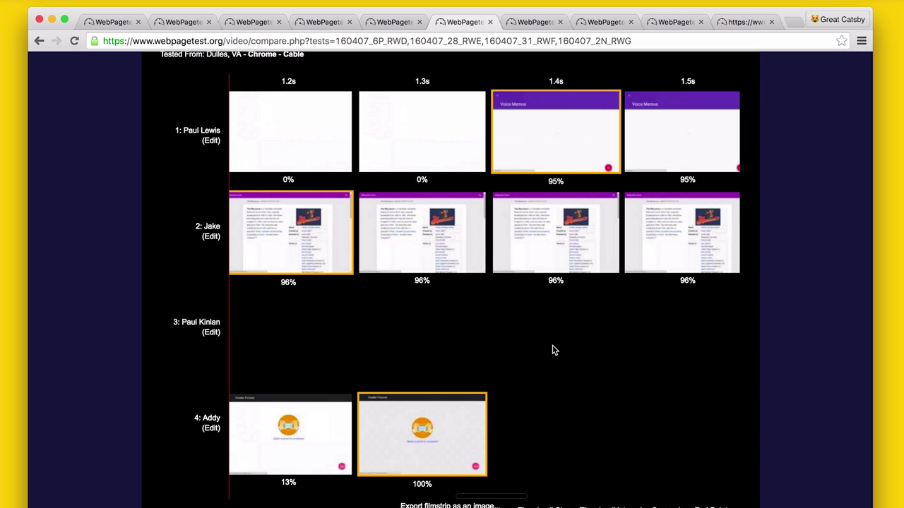
pyautogui.hscroll(-10, 554, 349)
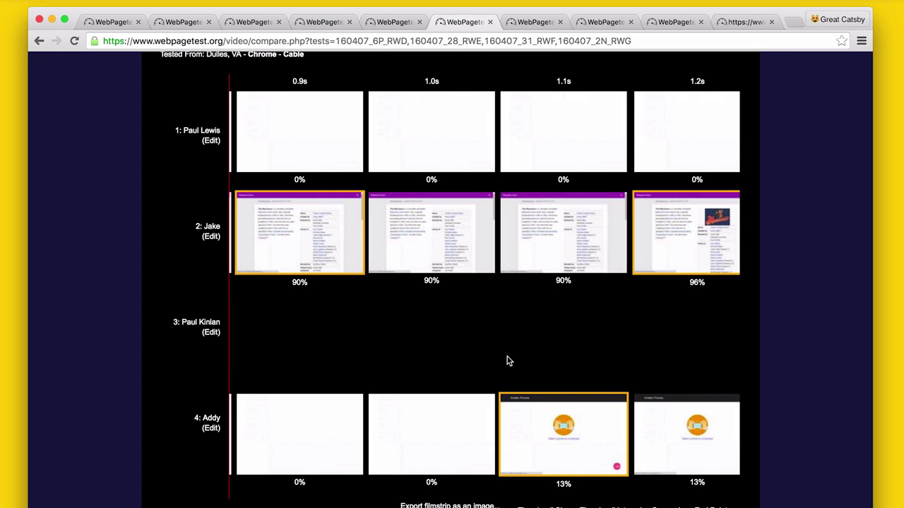
pyautogui.hscroll(-8, 506, 360)
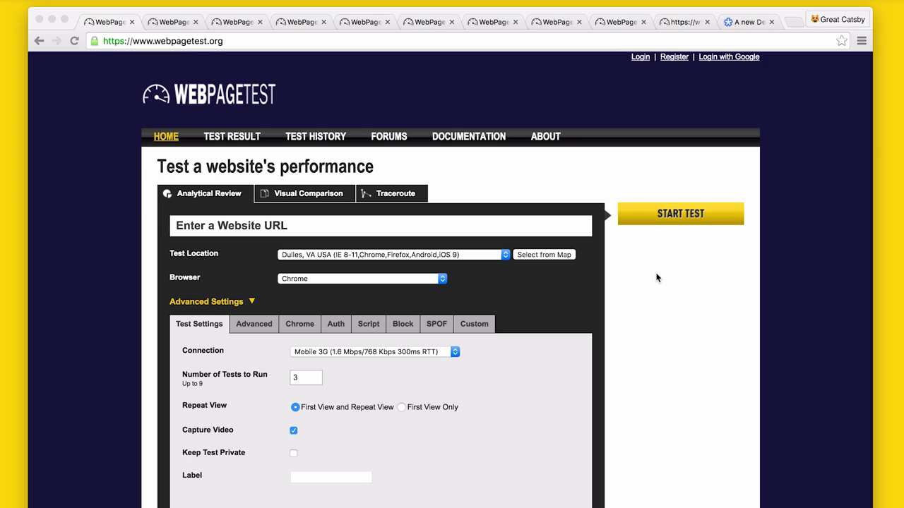
# Enable Disable Javascript in the advanced settings of the test setup form
pyautogui.scroll(-1, 658, 307)
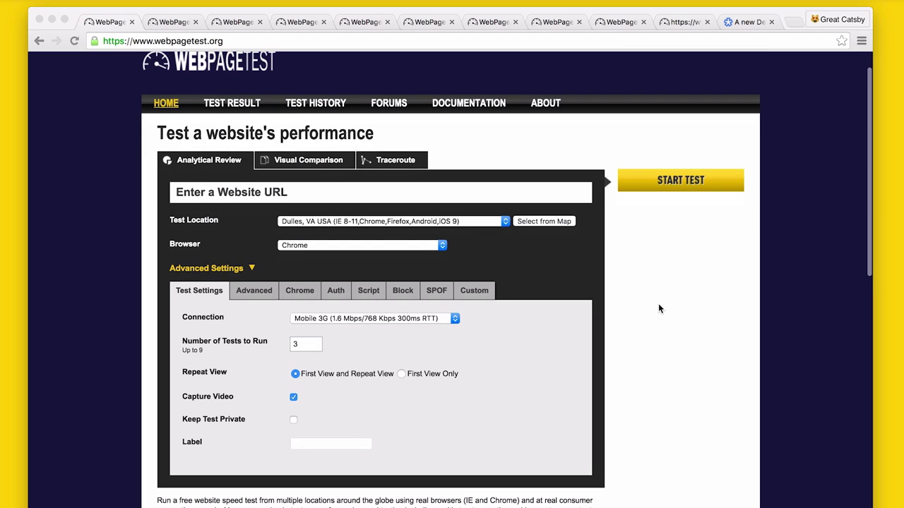
pyautogui.click(272, 291)
pyautogui.scroll(-2, 452, 359)
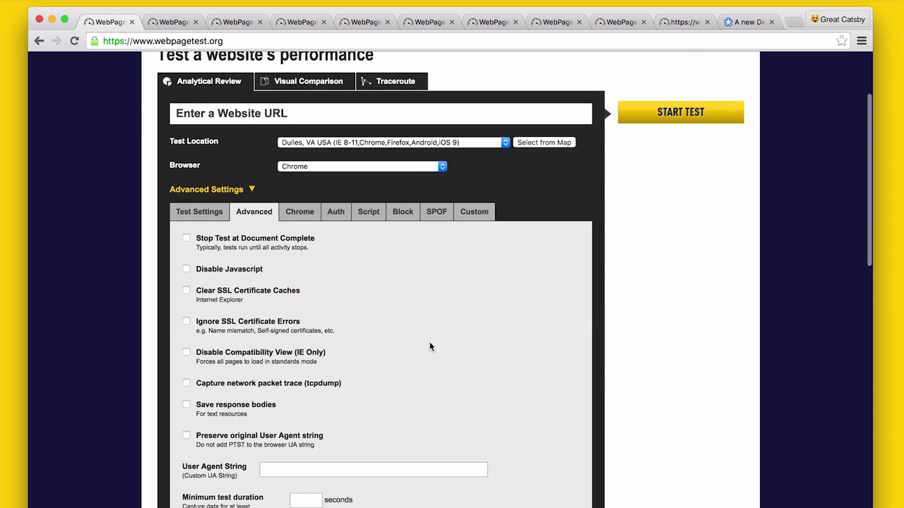
pyautogui.click(208, 269)
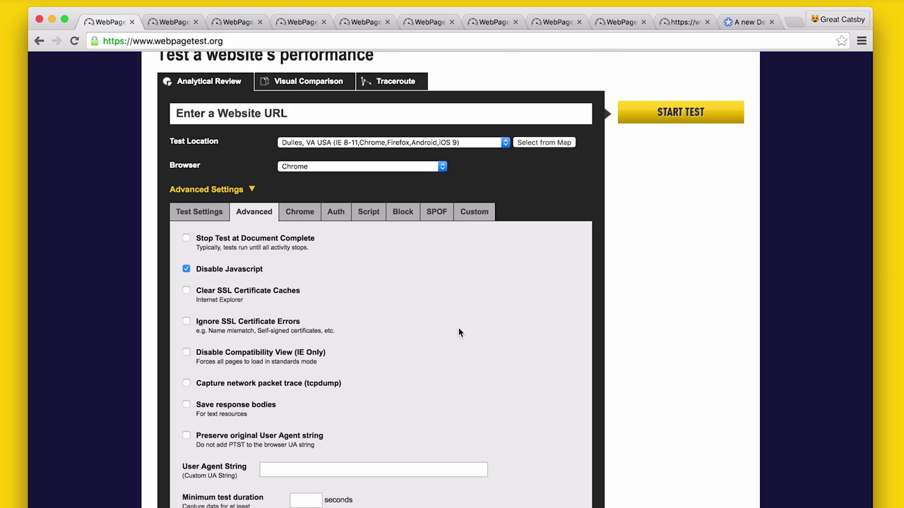
pyautogui.scroll(-1, 459, 332)
pyautogui.scroll(-2, 459, 332)
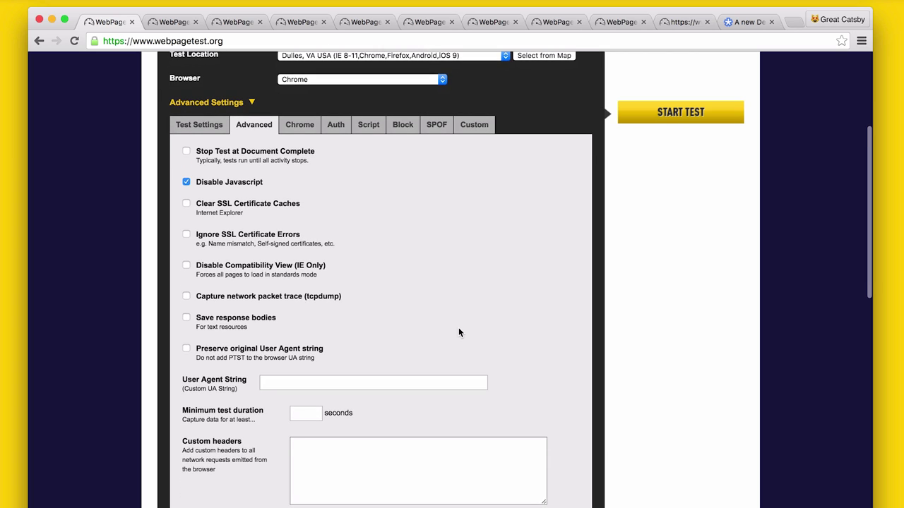
pyautogui.click(218, 184)
pyautogui.click(217, 184)
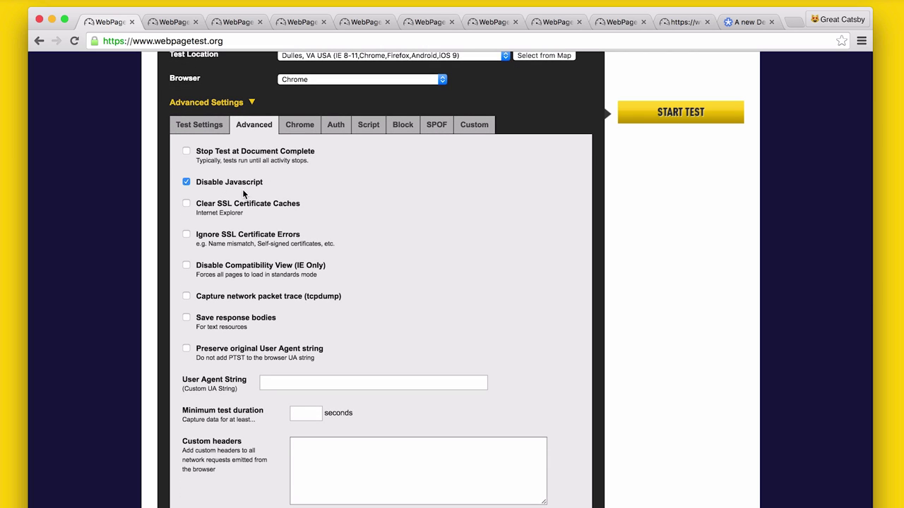
# View the field for blocking requests in the advanced settings and return to the basic test settings
pyautogui.click(397, 132)
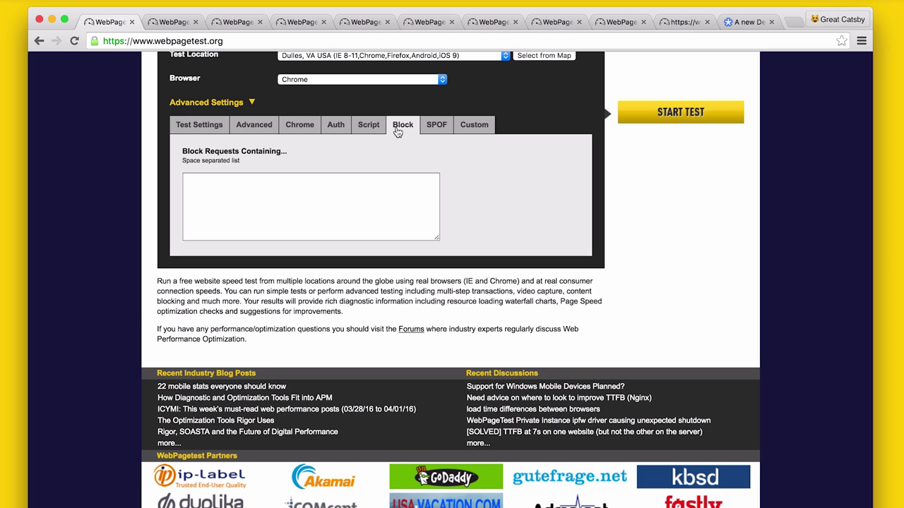
pyautogui.click(376, 206)
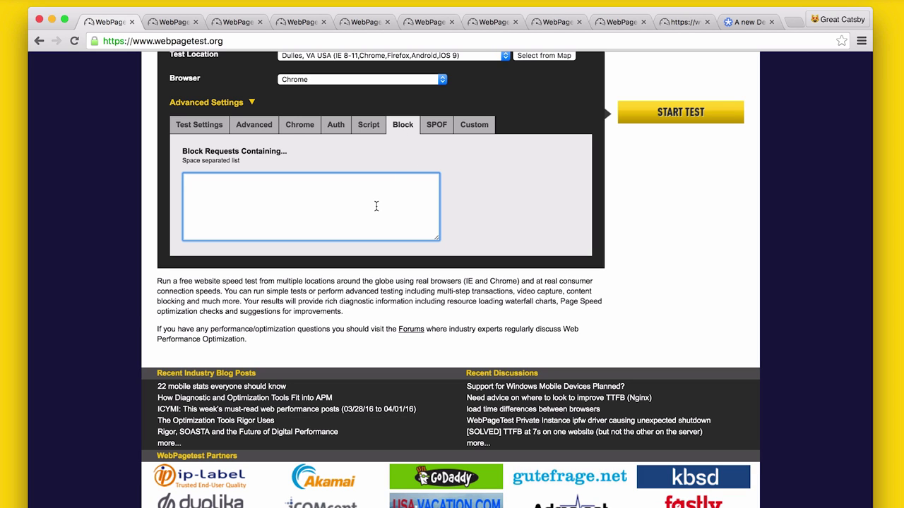
pyautogui.scroll(1, 489, 146)
pyautogui.click(195, 149)
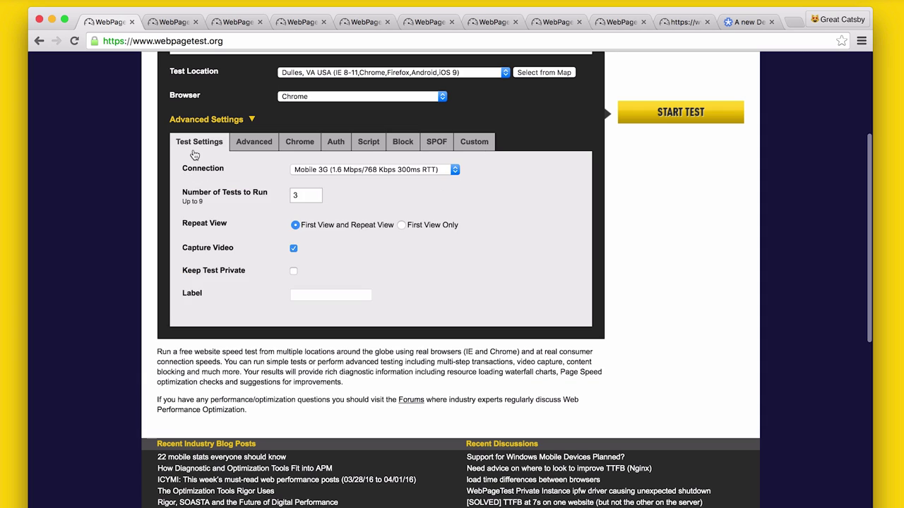
# Filter the test history to URLs containing gauntface.com over 1 Year, including tests from all users
pyautogui.press('super+r')
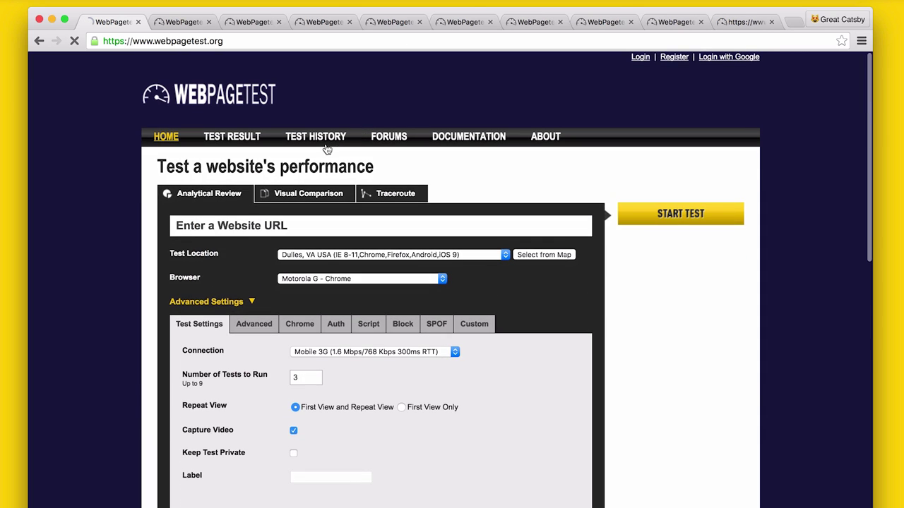
pyautogui.click(323, 146)
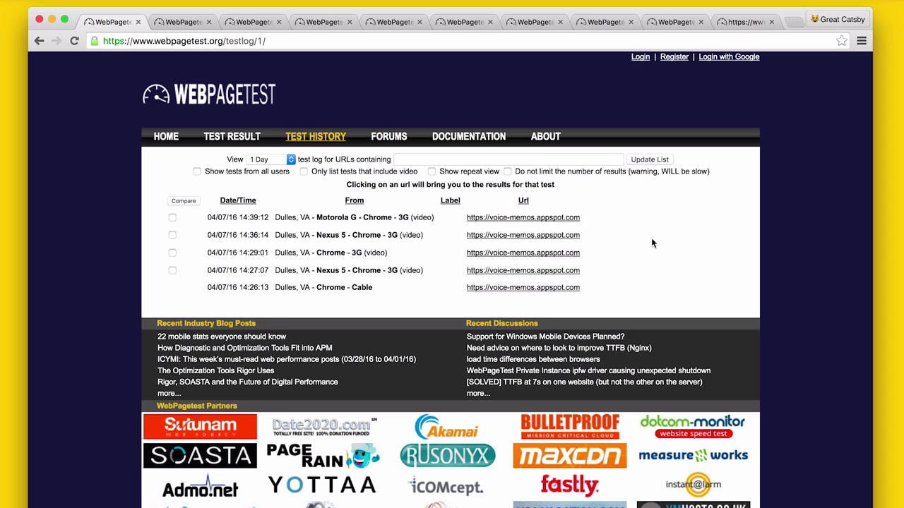
pyautogui.click(446, 160)
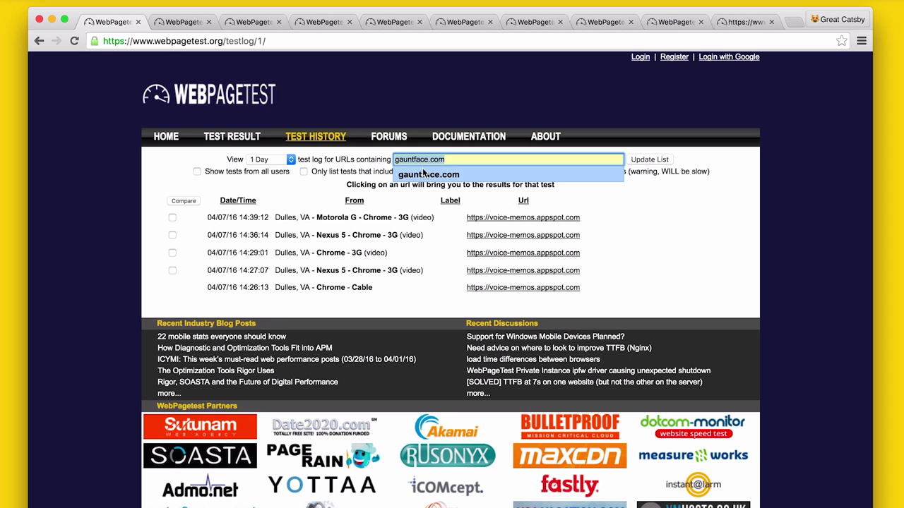
pyautogui.click(421, 174)
pyautogui.click(267, 160)
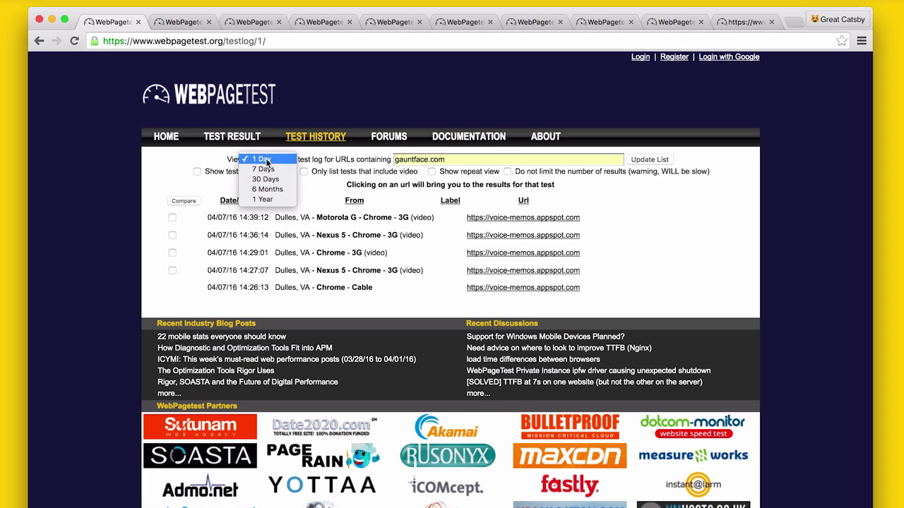
pyautogui.click(265, 200)
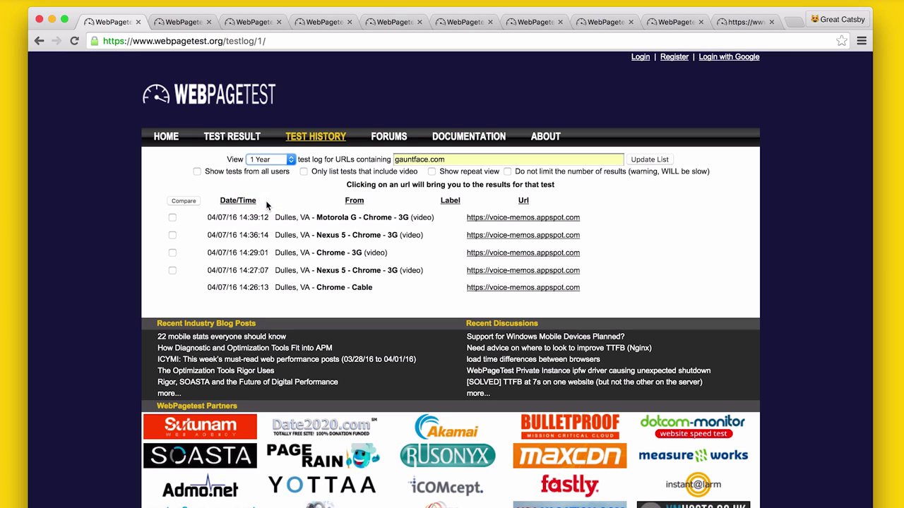
pyautogui.click(197, 171)
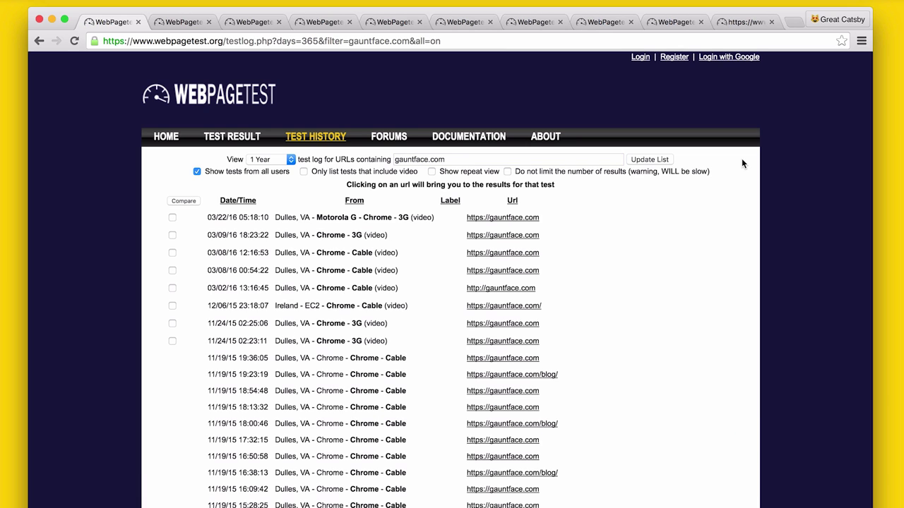
# Compare the 03/09/16 Chrome 3G and 03/08/16 12:16:53 Chrome Cable tests of gauntface.com and examine their filmstrips
pyautogui.click(172, 235)
pyautogui.click(172, 253)
pyautogui.click(183, 201)
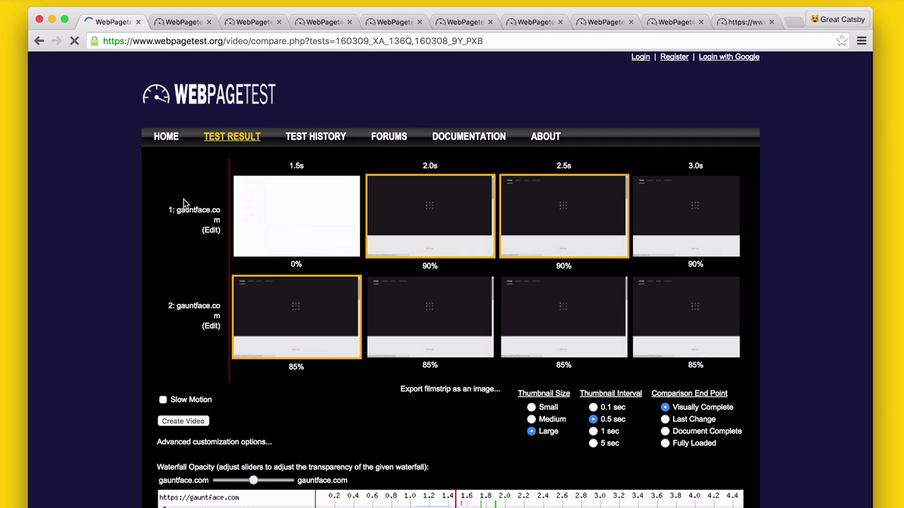
pyautogui.hscroll(3, 488, 350)
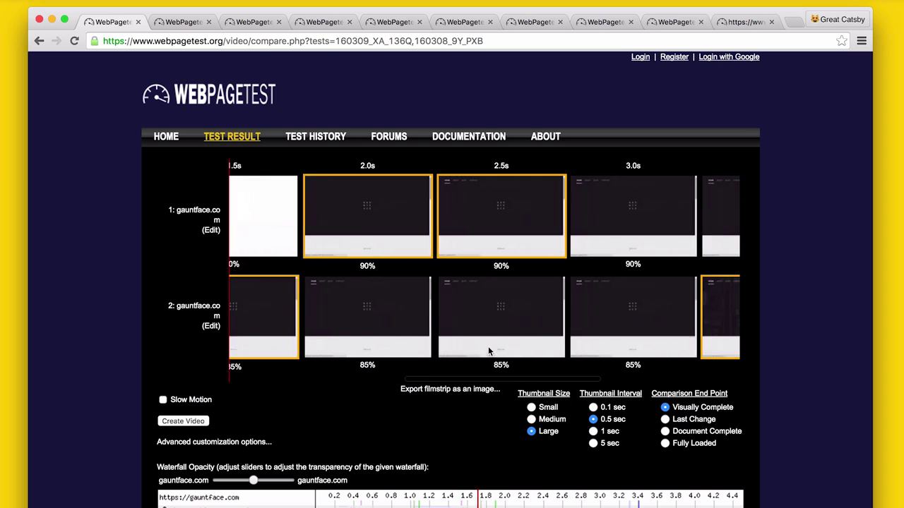
# Analyze the happy-cat.jpg image from tribwxmi.files.wordpress.com by URL on WebPageTest's JPEG Information page
pyautogui.click(738, 23)
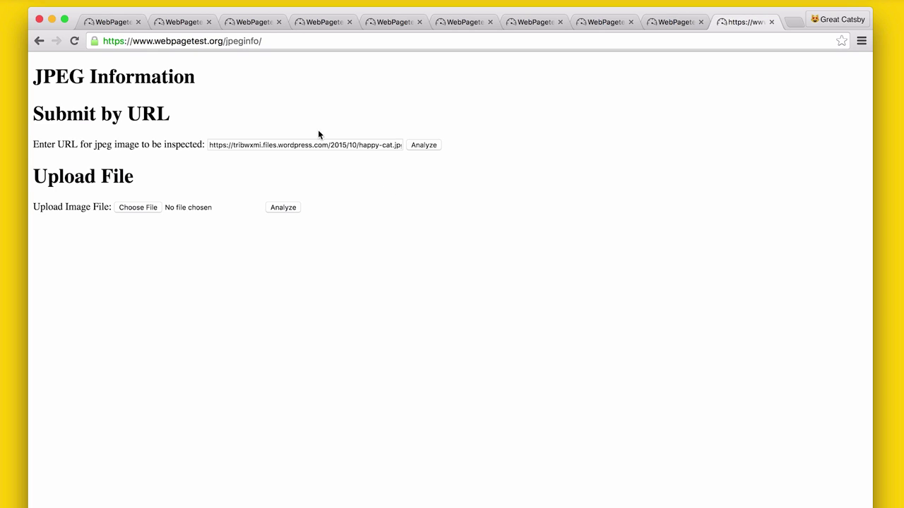
pyautogui.click(252, 44)
pyautogui.click(276, 41)
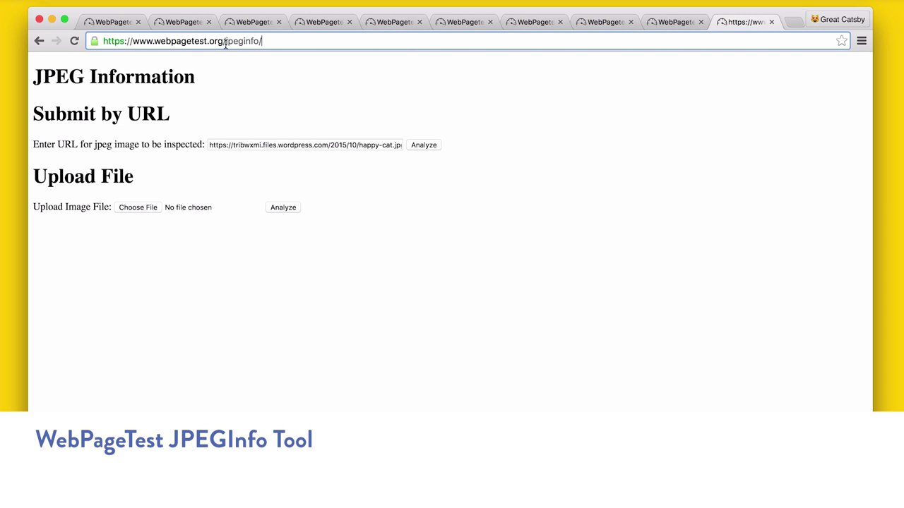
pyautogui.moveTo(226, 41); pyautogui.dragTo(284, 65)
pyautogui.click(274, 72)
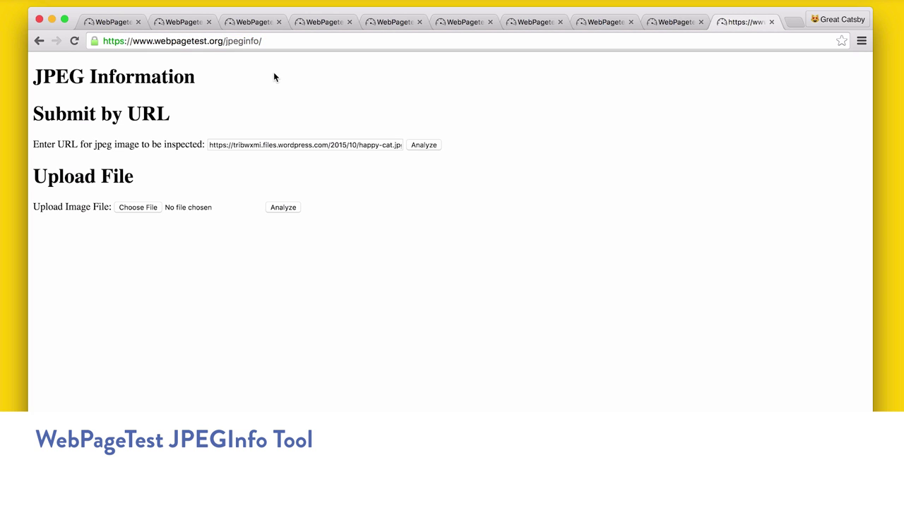
pyautogui.click(297, 144)
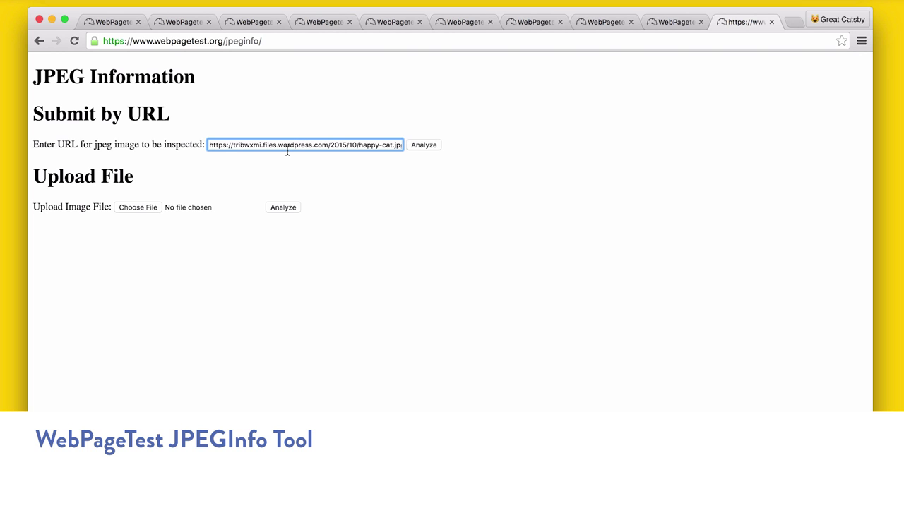
pyautogui.click(423, 146)
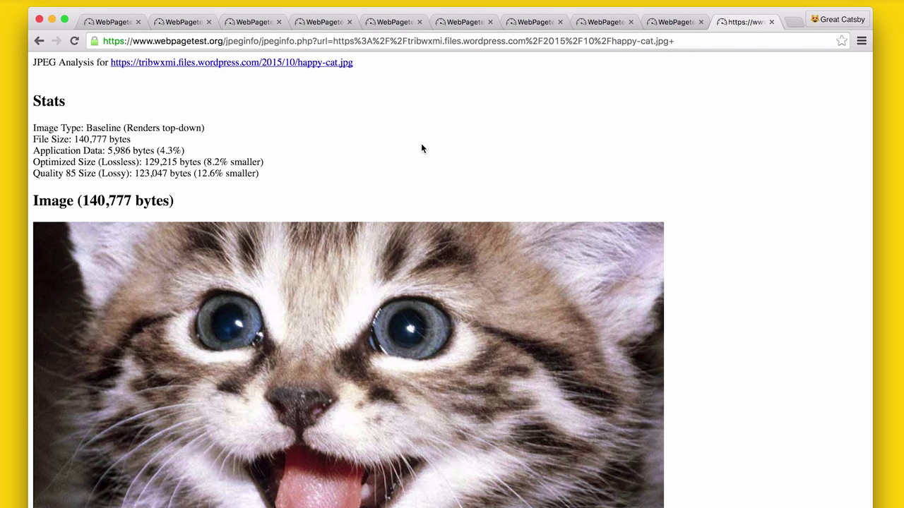
# Examine the JPEG analysis of the cat image: the stats, the original, lossless and Quality 85 lossy versions, and the EXIF data
pyautogui.scroll(-5, 683, 364)
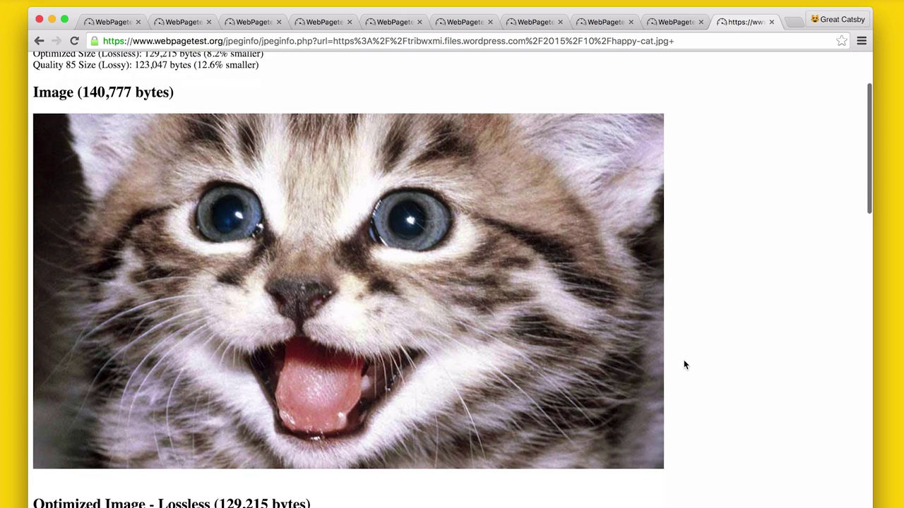
pyautogui.scroll(2, 684, 364)
pyautogui.scroll(3, 684, 364)
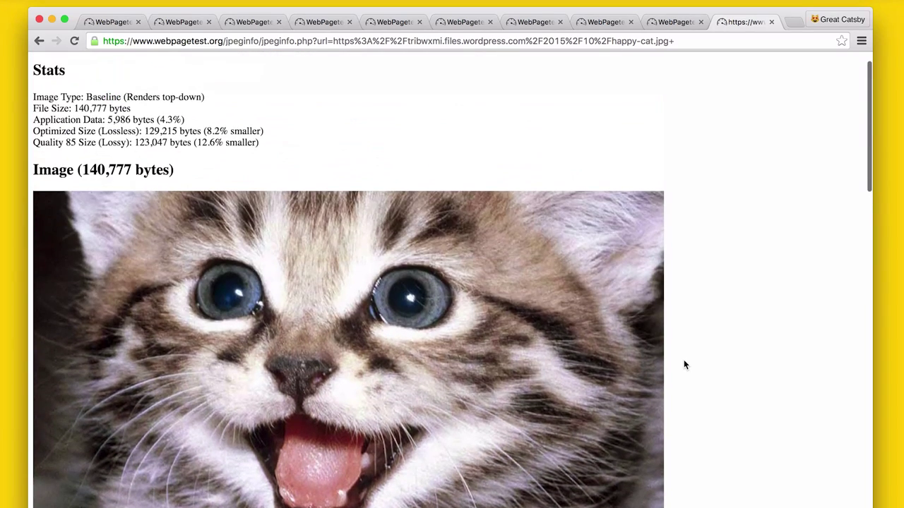
pyautogui.scroll(-6, 683, 364)
pyautogui.scroll(-3, 684, 365)
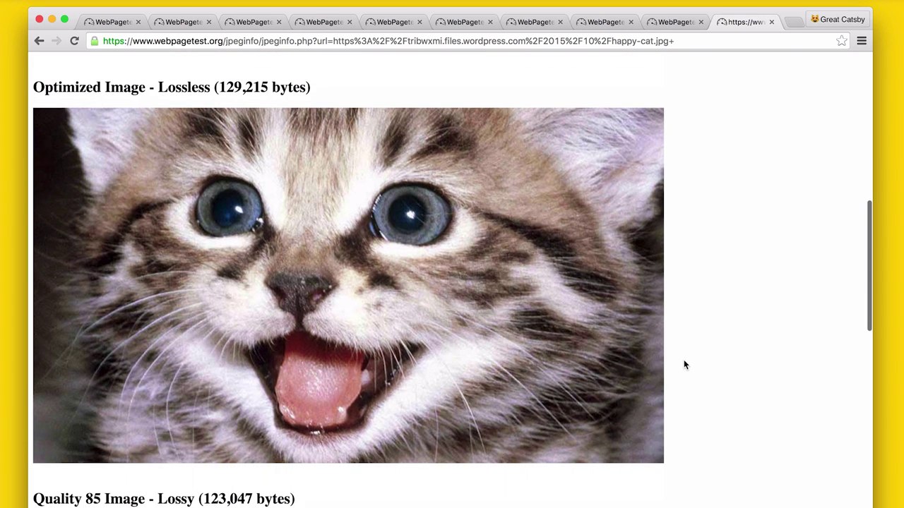
pyautogui.scroll(-3, 683, 362)
pyautogui.scroll(-2, 683, 365)
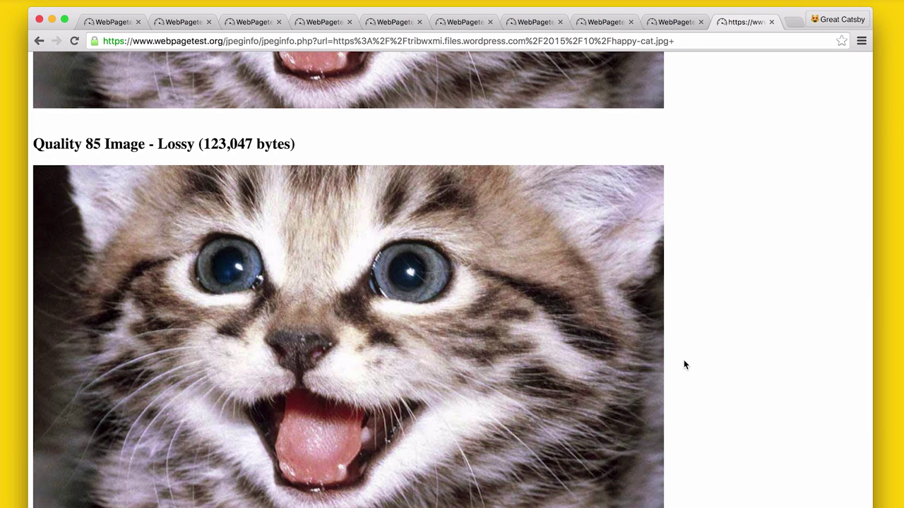
pyautogui.scroll(-1, 684, 365)
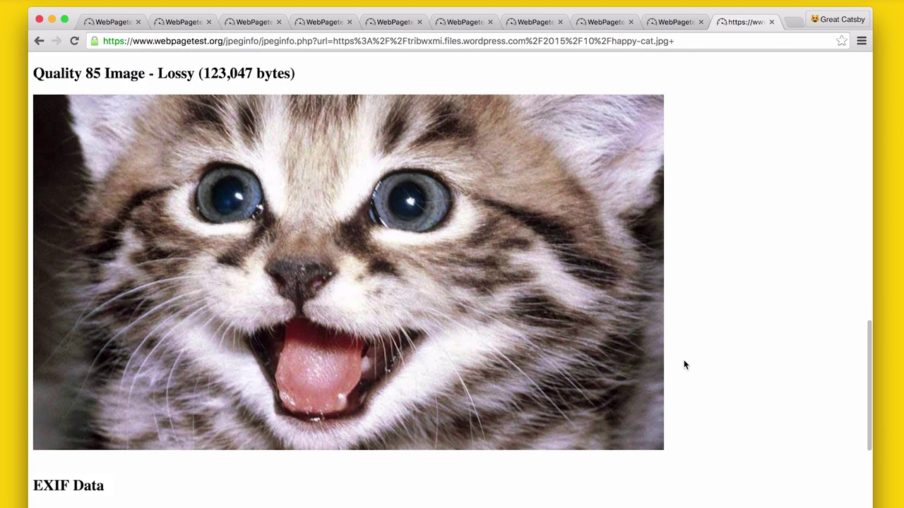
pyautogui.scroll(13, 504, 125)
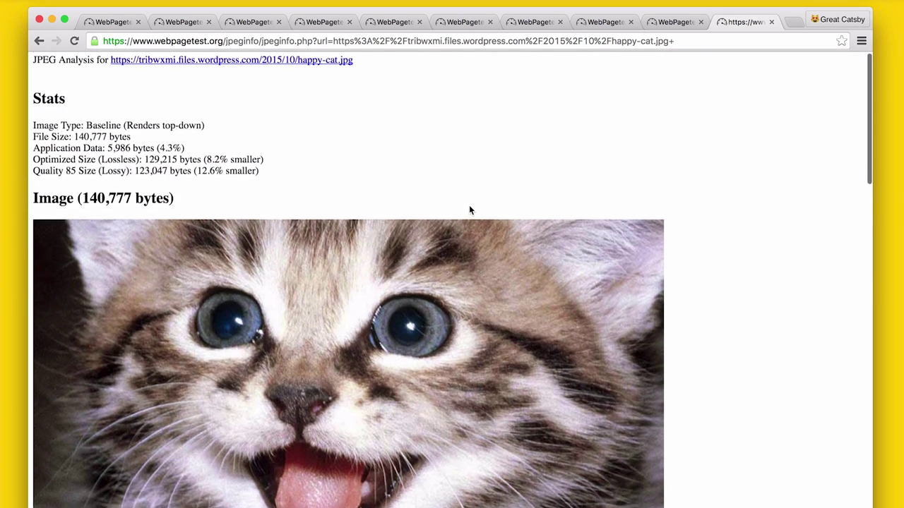
pyautogui.scroll(-6, 469, 210)
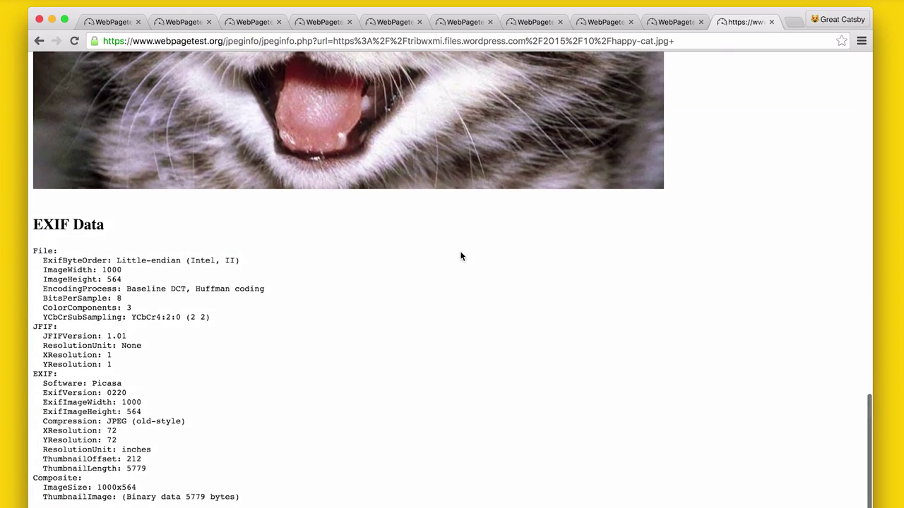
pyautogui.scroll(20, 460, 254)
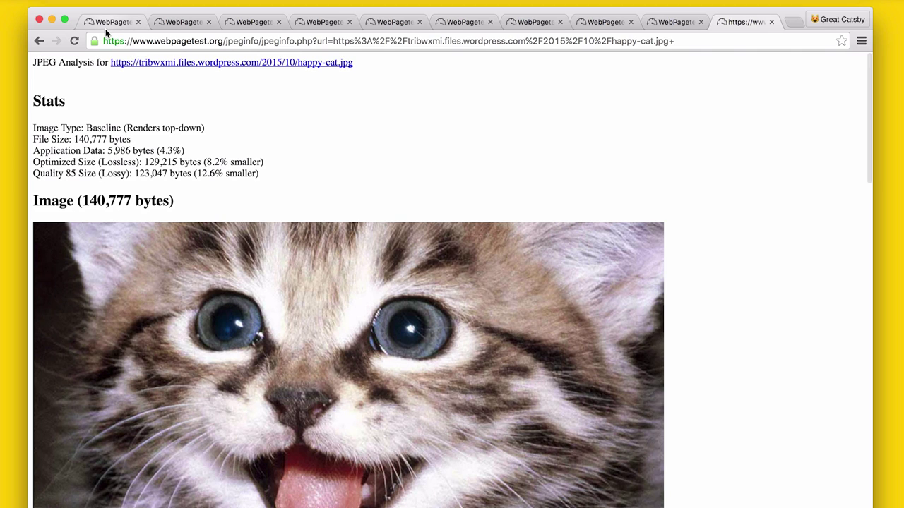
# Return to the WebPageTest home page, view the HTTP Basic Authentication fields in the advanced settings and go back to the basic test settings
pyautogui.click(104, 23)
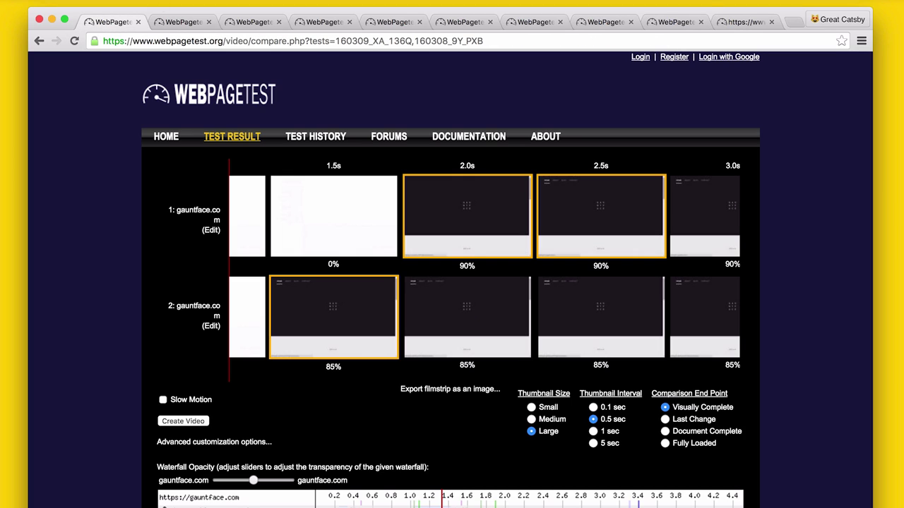
pyautogui.click(161, 144)
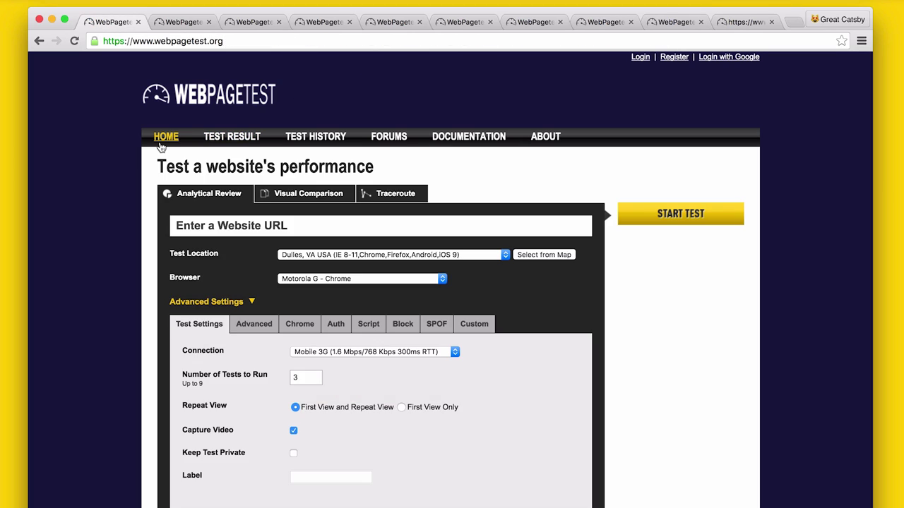
pyautogui.scroll(-1, 593, 272)
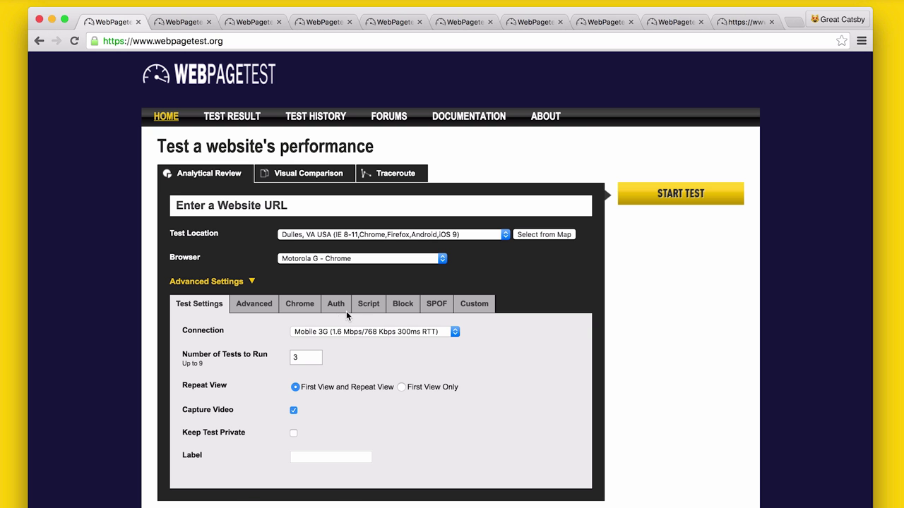
pyautogui.click(338, 309)
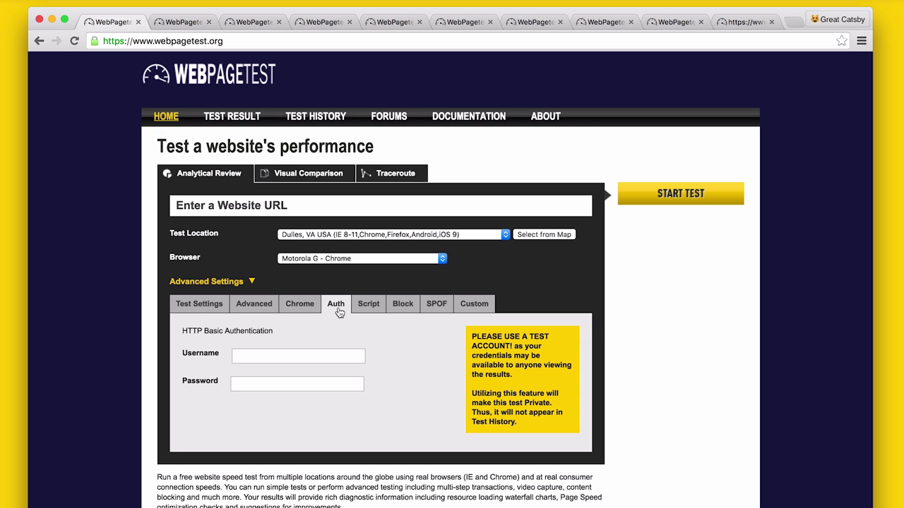
pyautogui.click(199, 304)
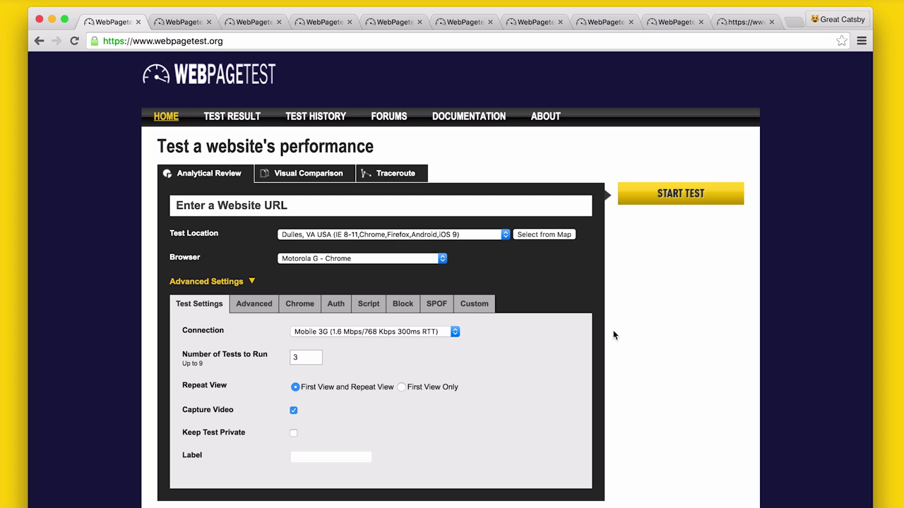